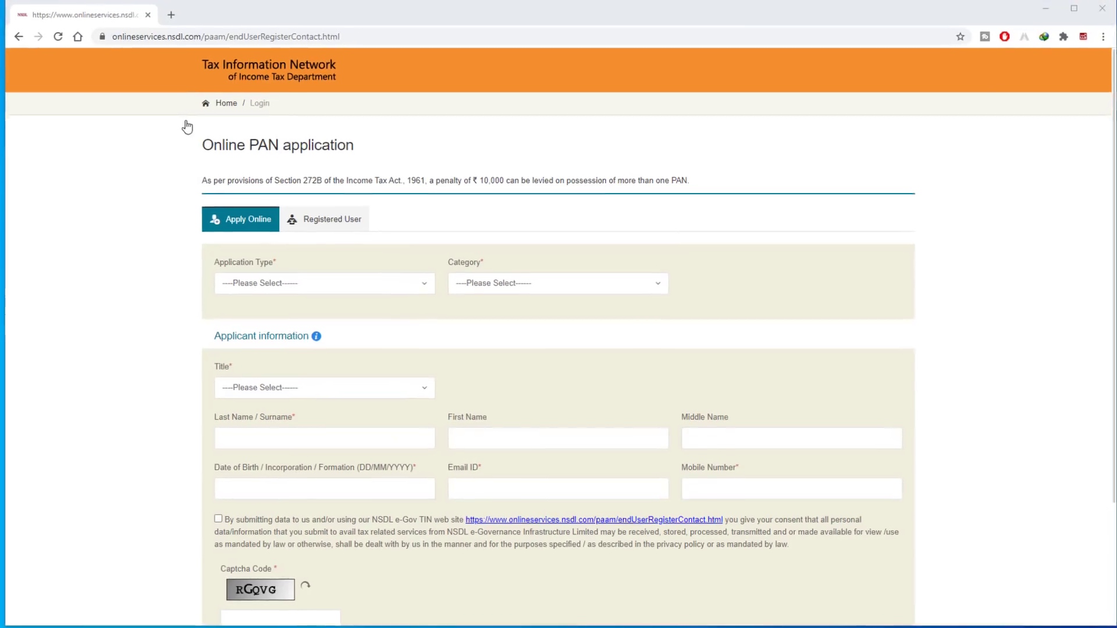
# Set Application Type to 'Changes or Correction in existing PAN Data', Category INDIVIDUAL and Title Kumari.
pyautogui.scroll(-1, 534, 267)
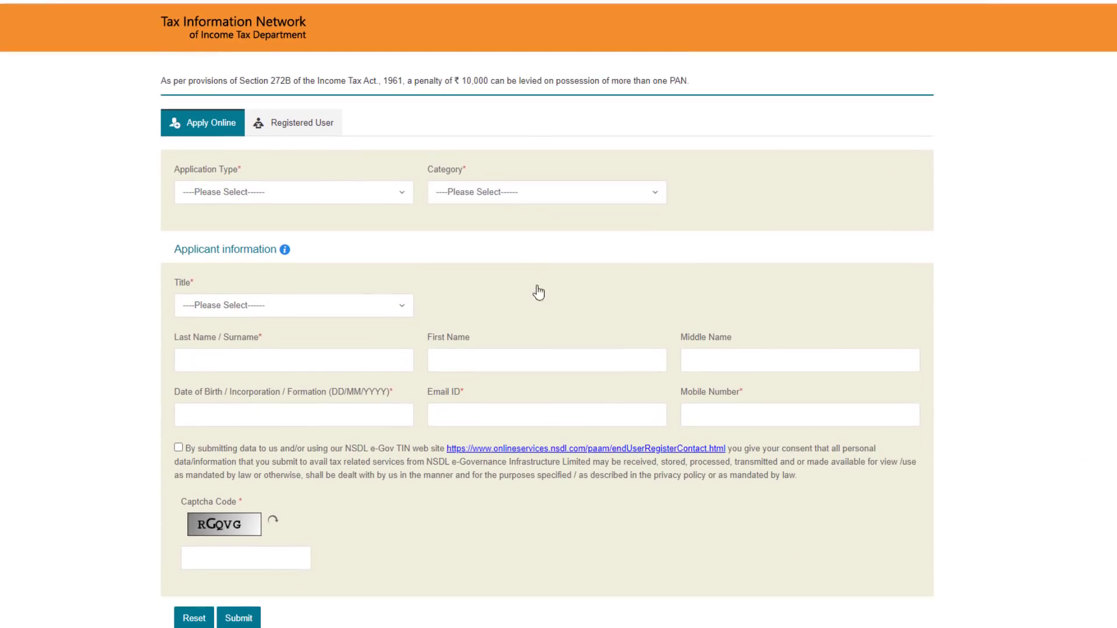
pyautogui.scroll(1, 535, 292)
pyautogui.scroll(-1, 453, 367)
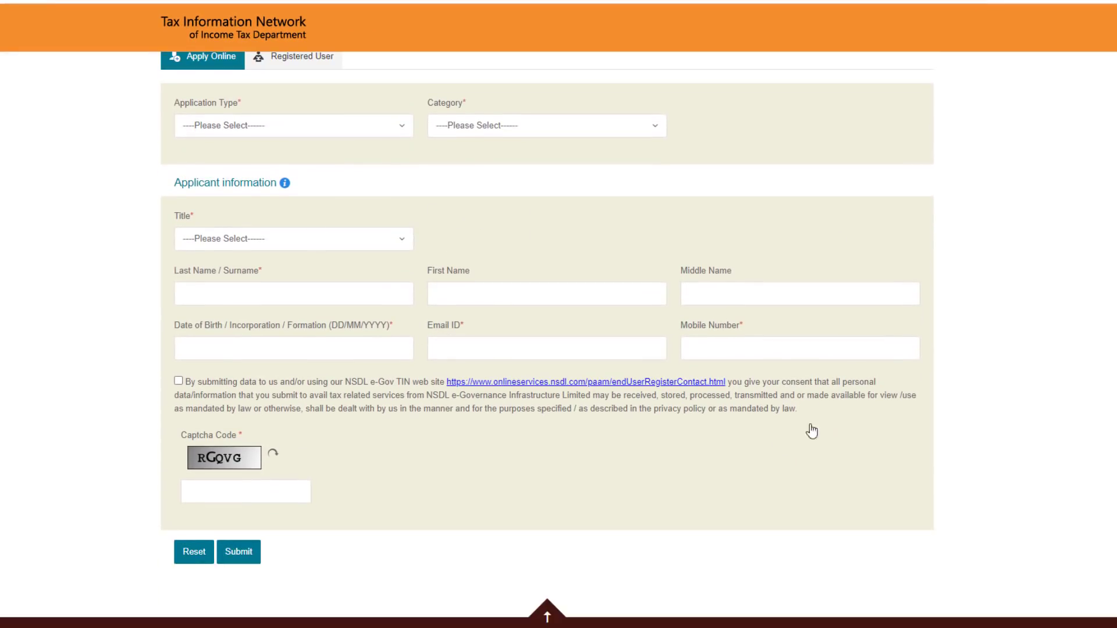
pyautogui.scroll(1, 810, 429)
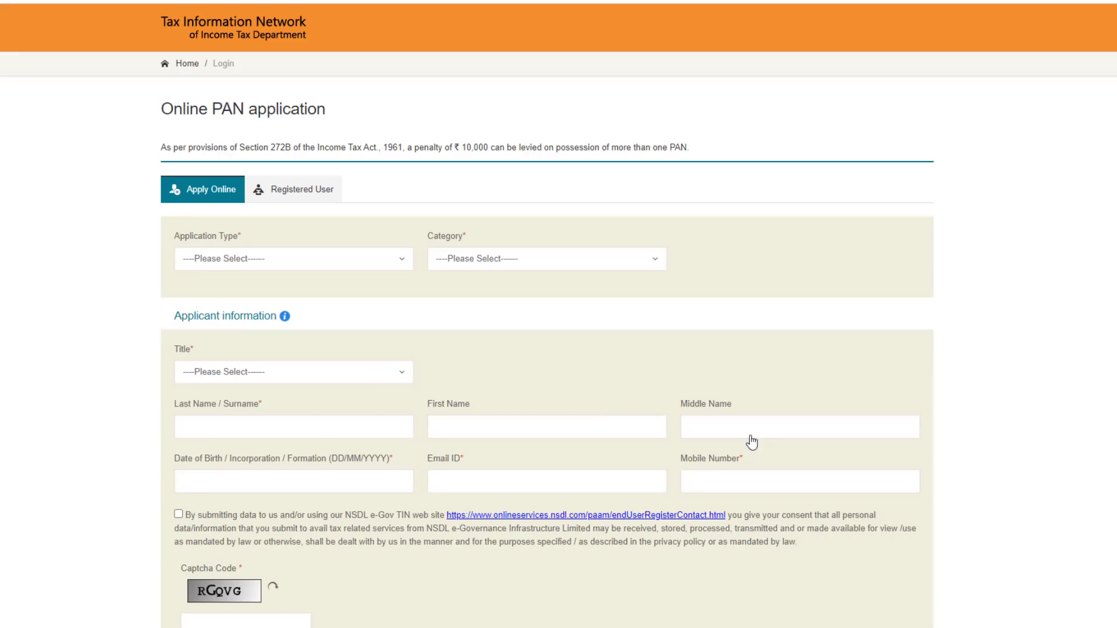
pyautogui.click(245, 261)
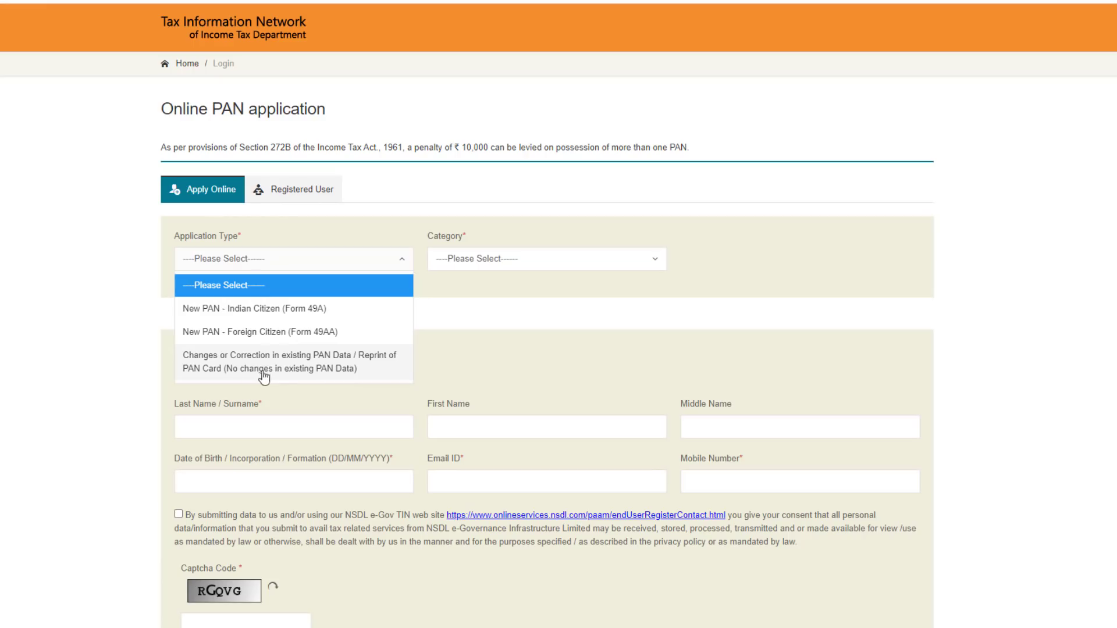
pyautogui.click(347, 367)
pyautogui.click(516, 256)
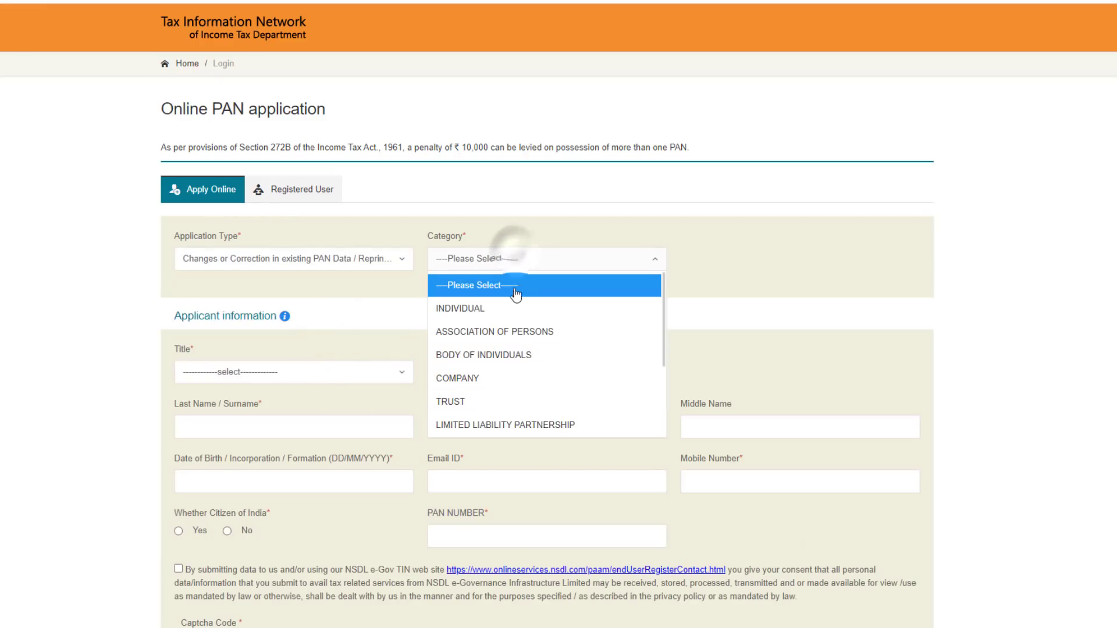
pyautogui.click(475, 308)
pyautogui.scroll(-1, 291, 297)
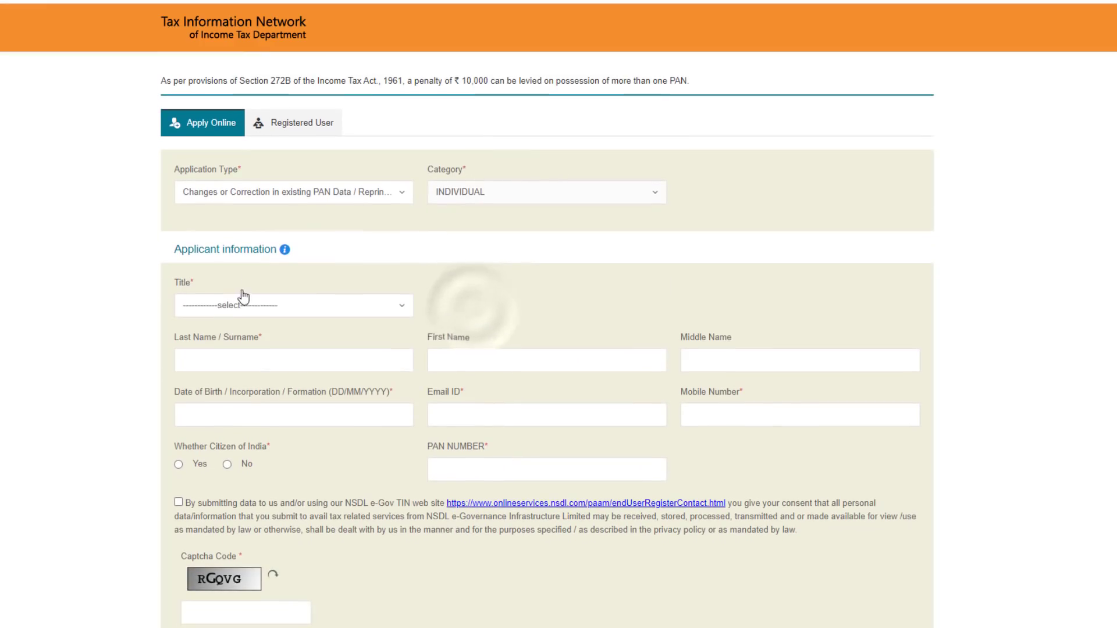
pyautogui.click(199, 309)
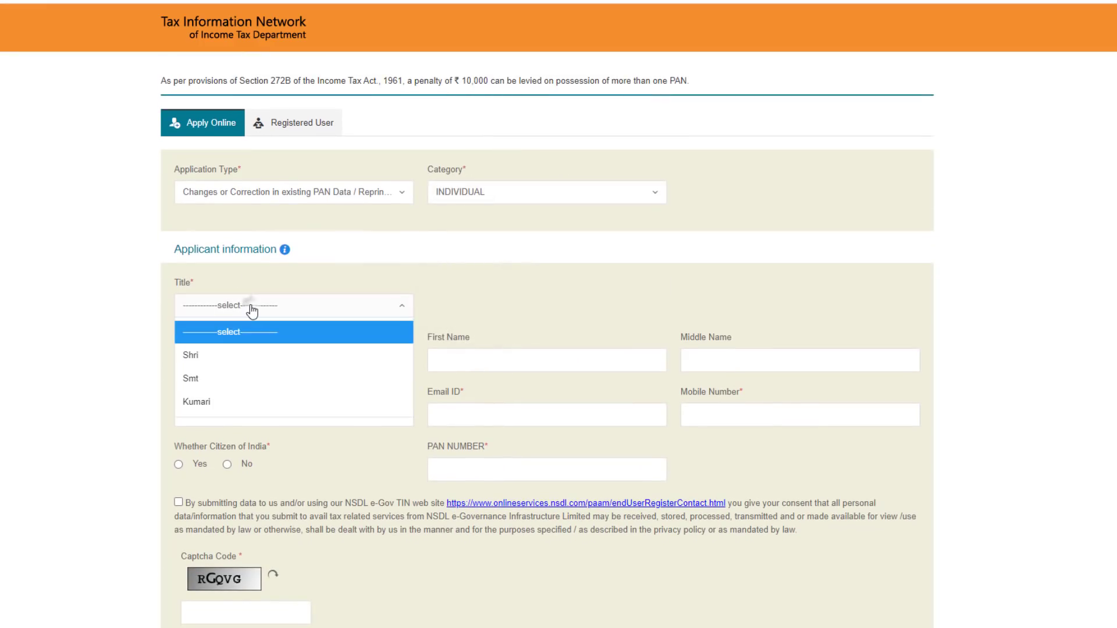
pyautogui.click(216, 408)
# Enter the applicant's surname, first and middle names and set the birth date to 01/01/1993.
pyautogui.scroll(-2, 289, 361)
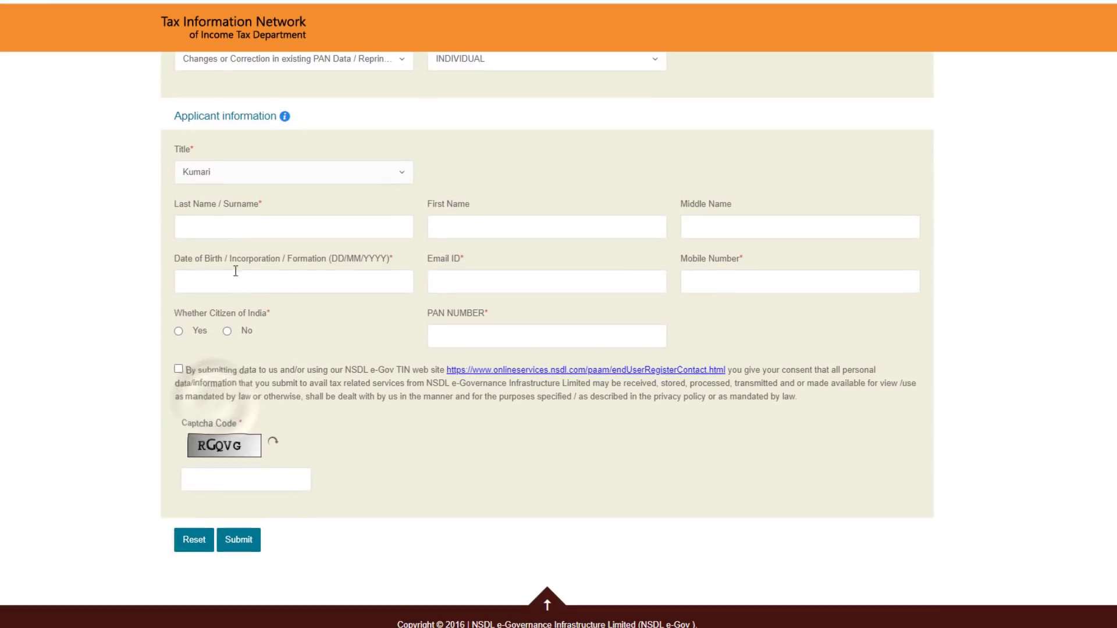
pyautogui.click(488, 226)
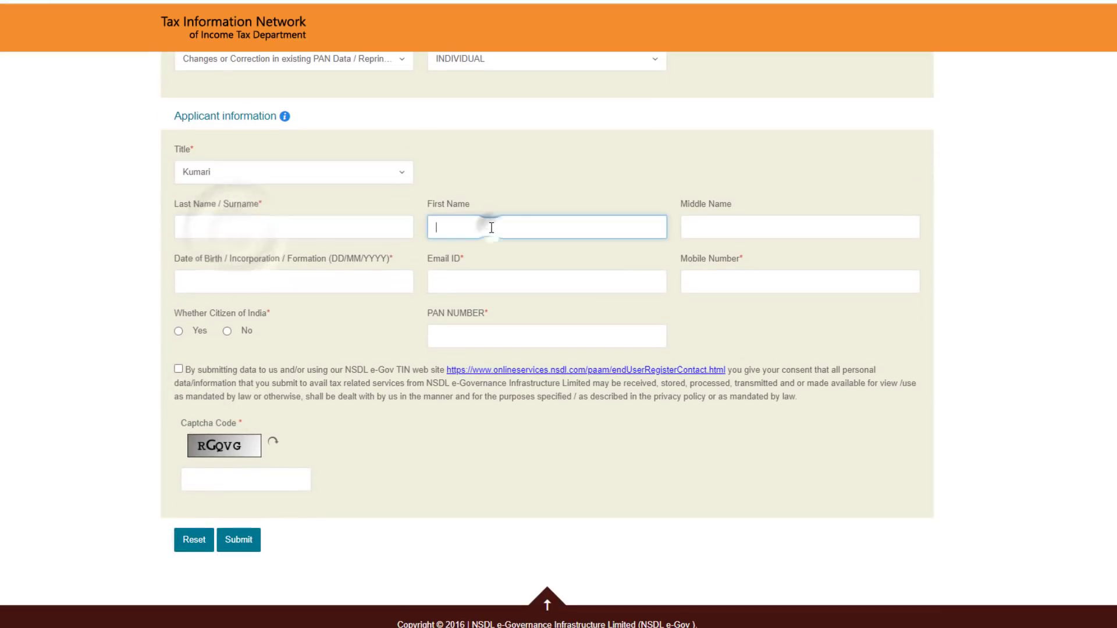
pyautogui.click(705, 222)
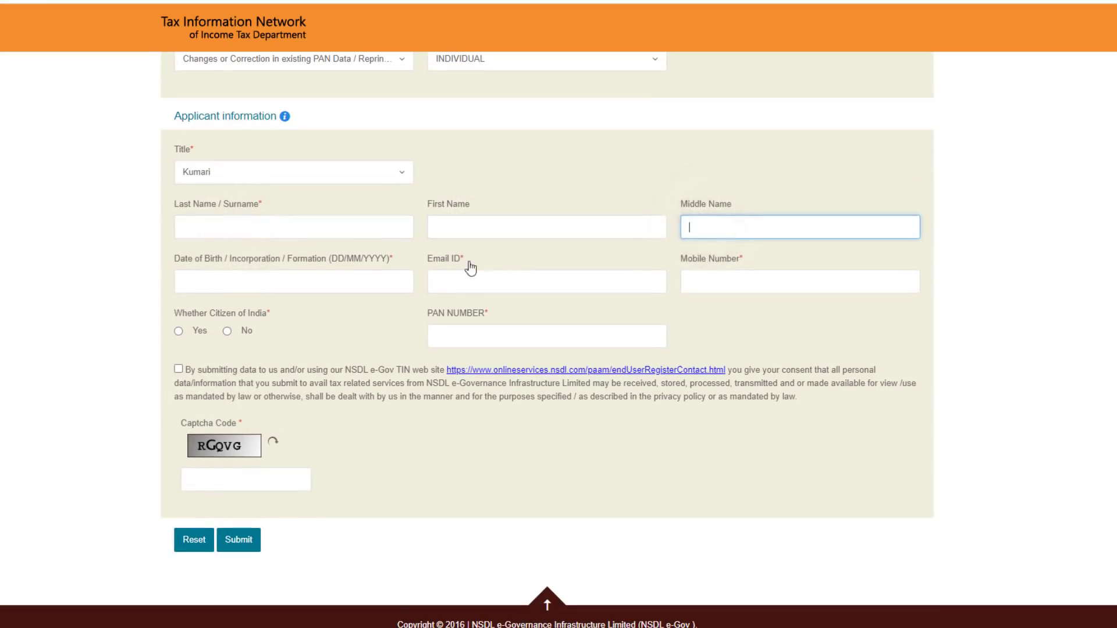
pyautogui.click(362, 218)
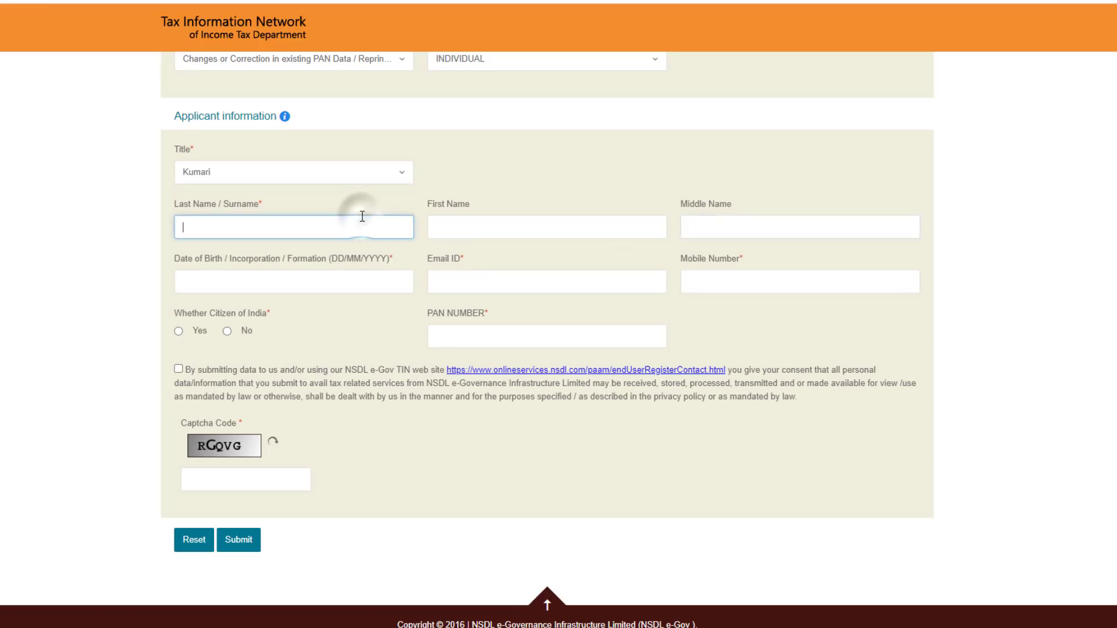
pyautogui.click(346, 278)
pyautogui.click(302, 330)
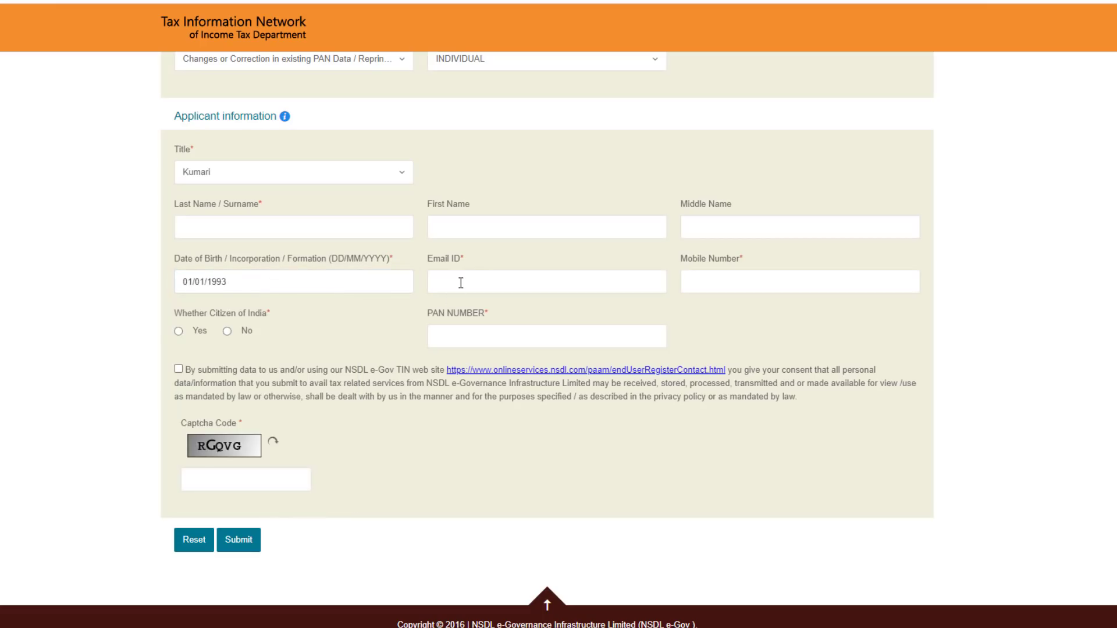
# Fill in e-mail, mobile and existing PAN, mark Indian citizen Yes, accept consent, enter captcha.
pyautogui.click(461, 283)
pyautogui.click(704, 290)
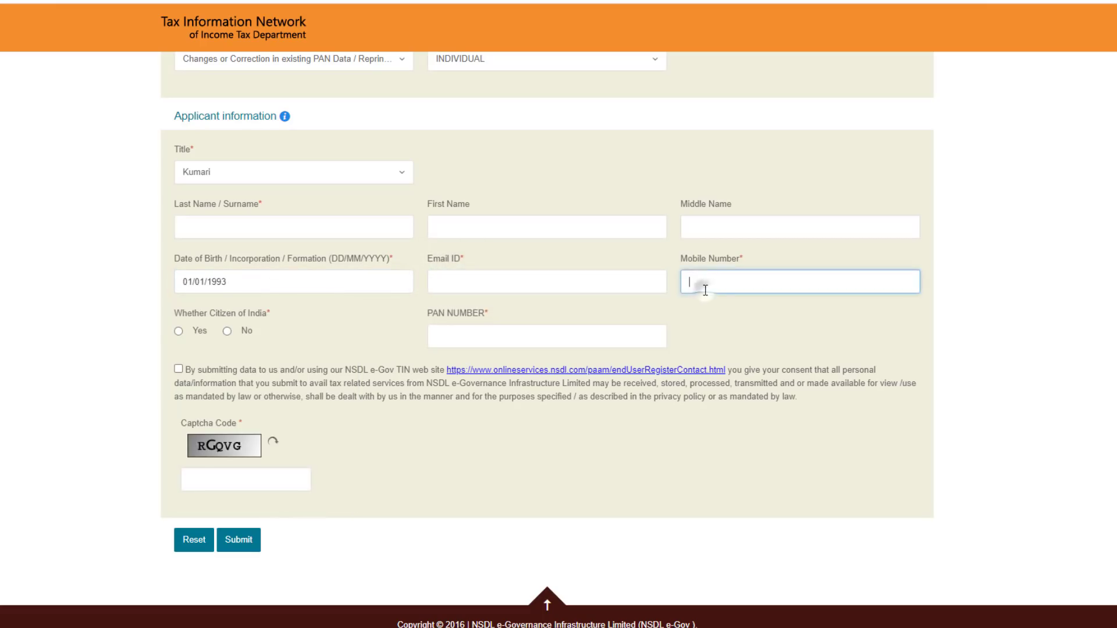
pyautogui.click(179, 331)
pyautogui.click(462, 331)
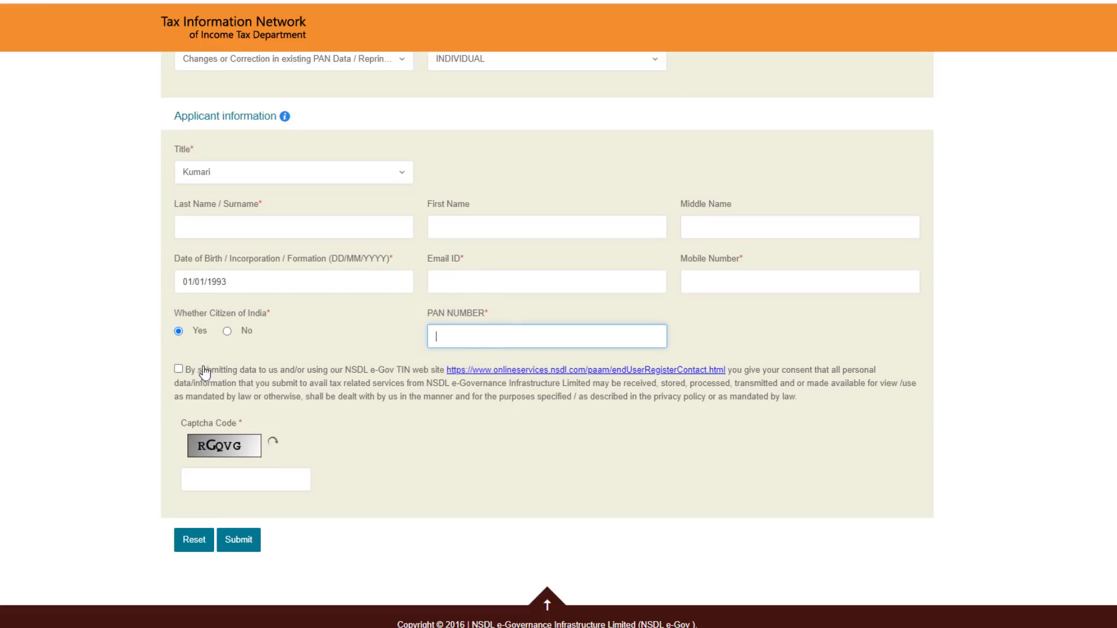
pyautogui.click(178, 369)
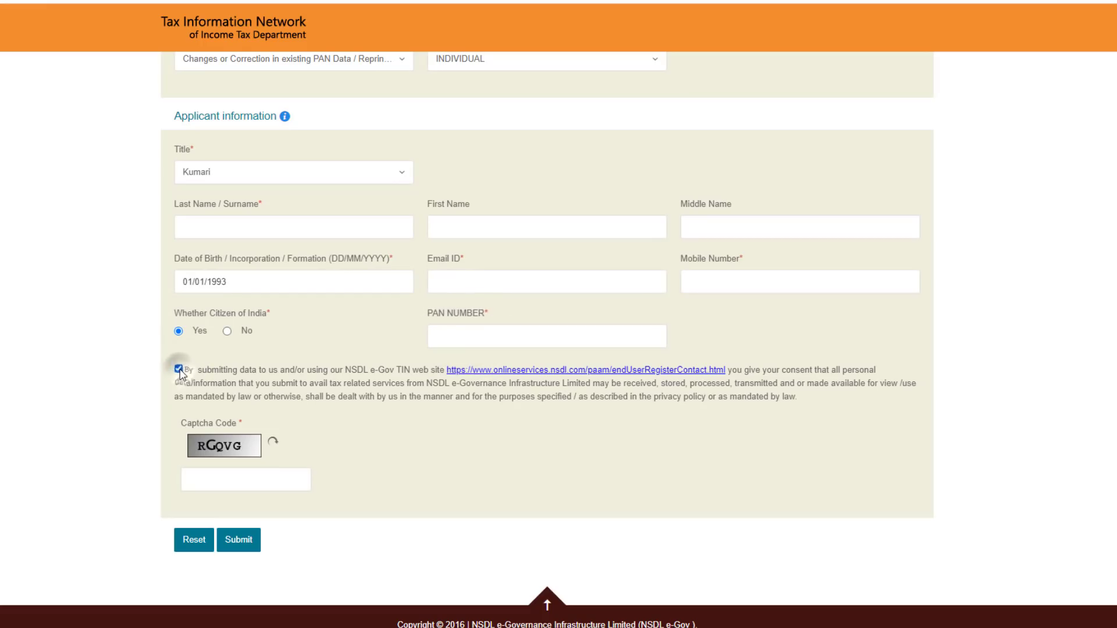
pyautogui.click(237, 479)
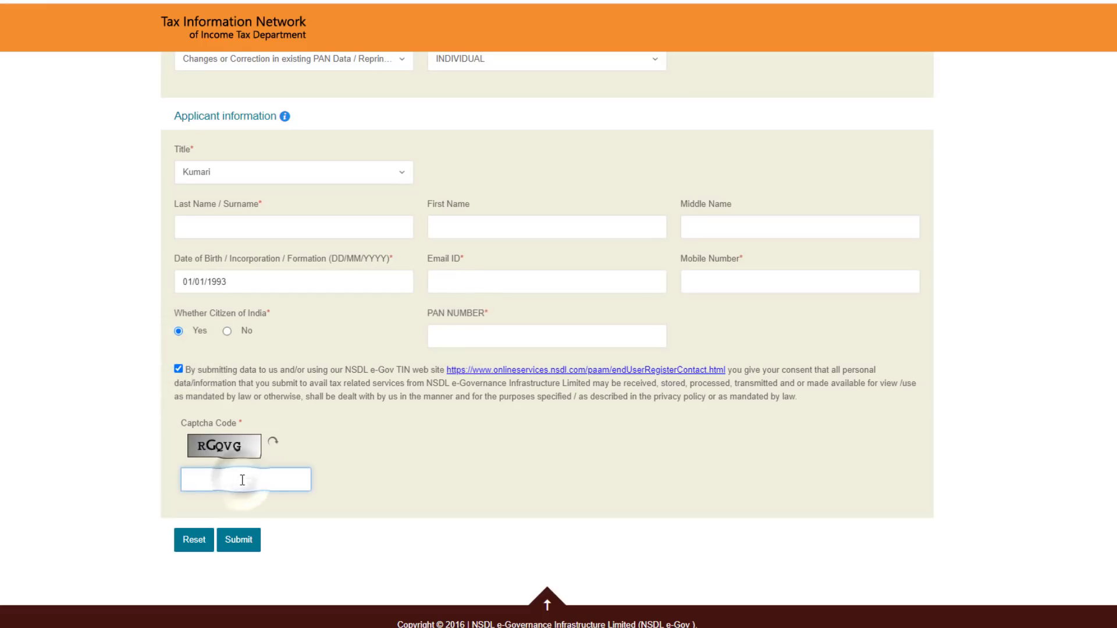
# Submit the details, note the temporary token number, and continue to the Personal Details form.
pyautogui.click(243, 541)
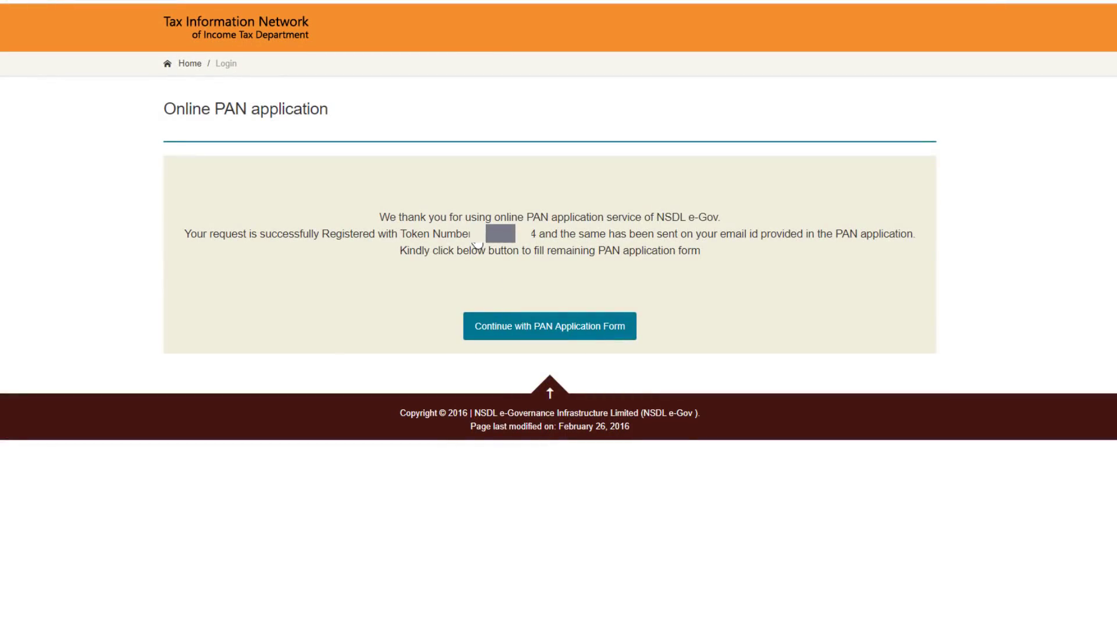
pyautogui.moveTo(486, 234); pyautogui.dragTo(536, 239)
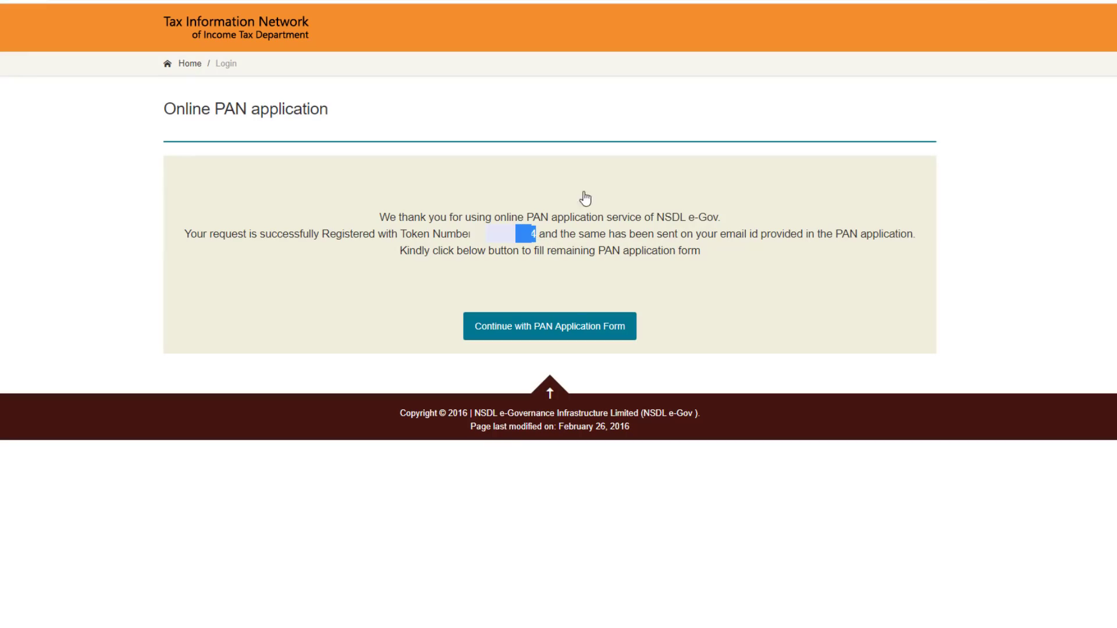
pyautogui.click(541, 328)
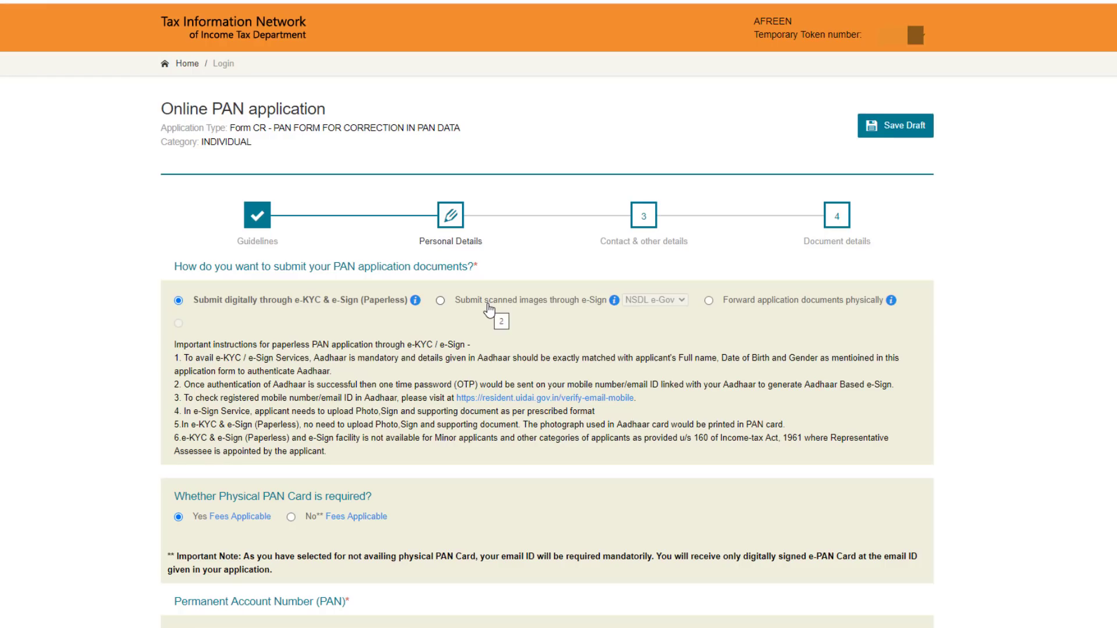
# Keep physical PAN card Yes, enter the last four Aadhaar digits, and consent to the Aadhaar photo.
pyautogui.scroll(-1, 208, 241)
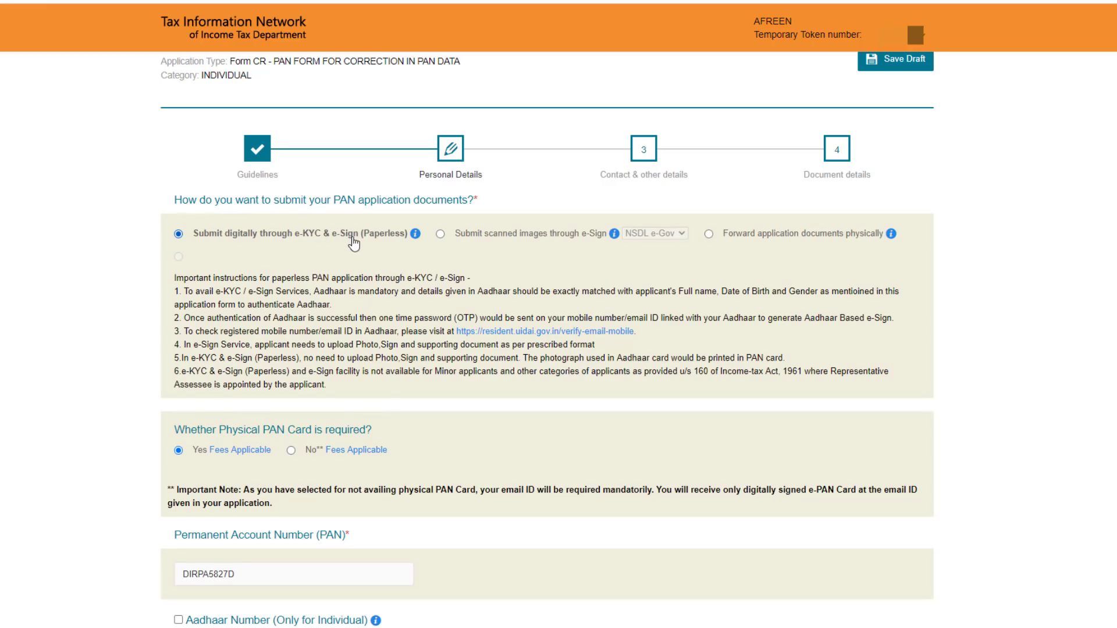
pyautogui.scroll(-5, 356, 242)
pyautogui.scroll(1, 230, 172)
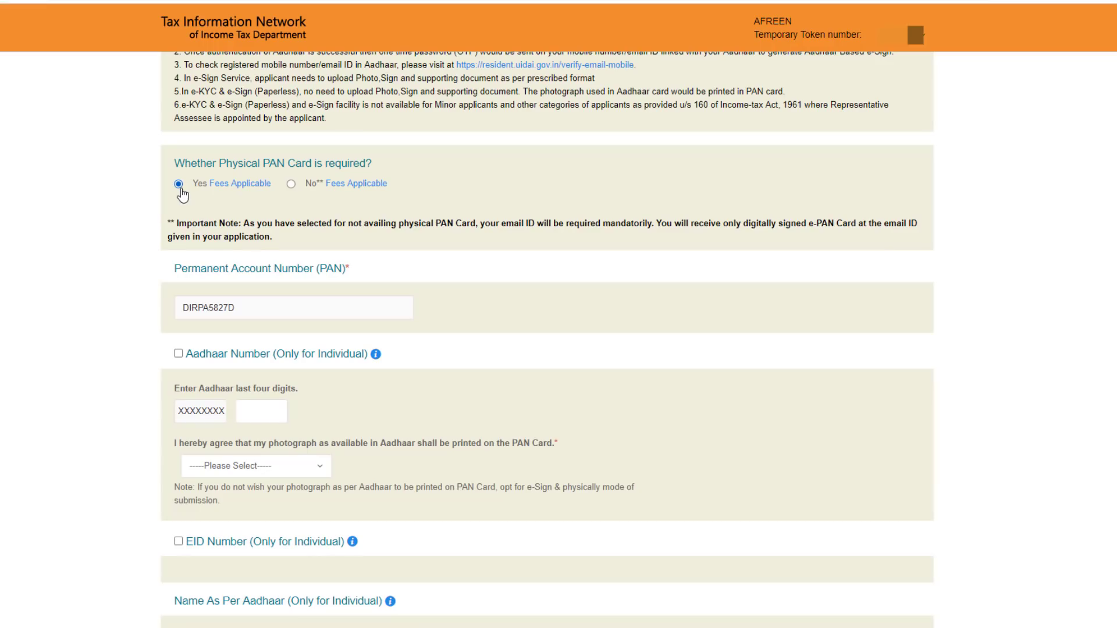
pyautogui.moveTo(231, 192)
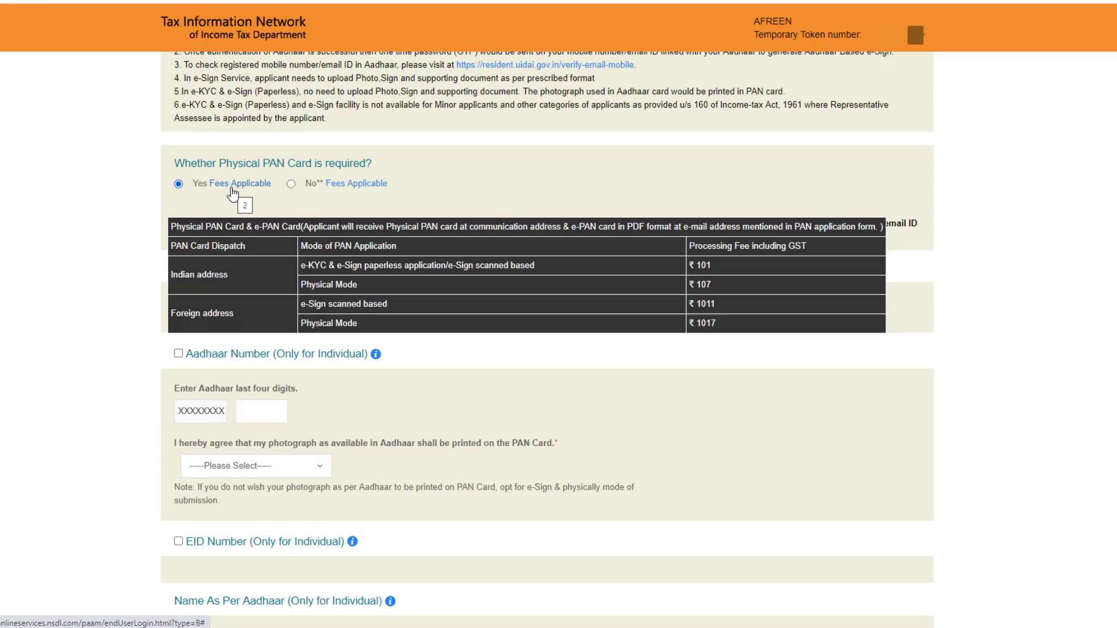
pyautogui.scroll(-3, 257, 229)
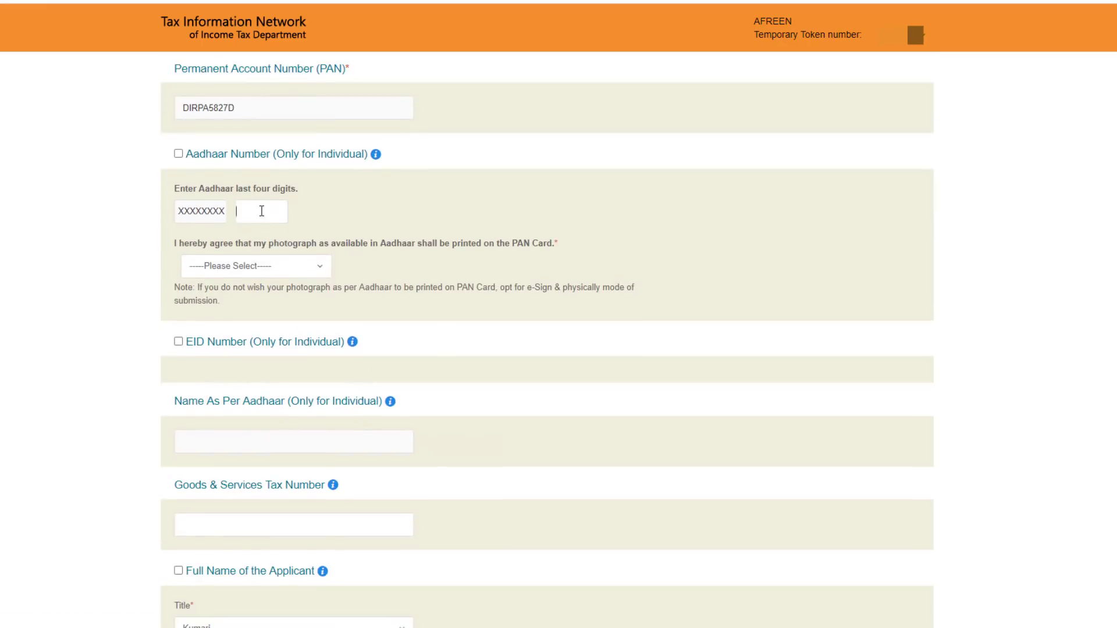
pyautogui.click(262, 210)
pyautogui.click(269, 268)
pyautogui.click(232, 317)
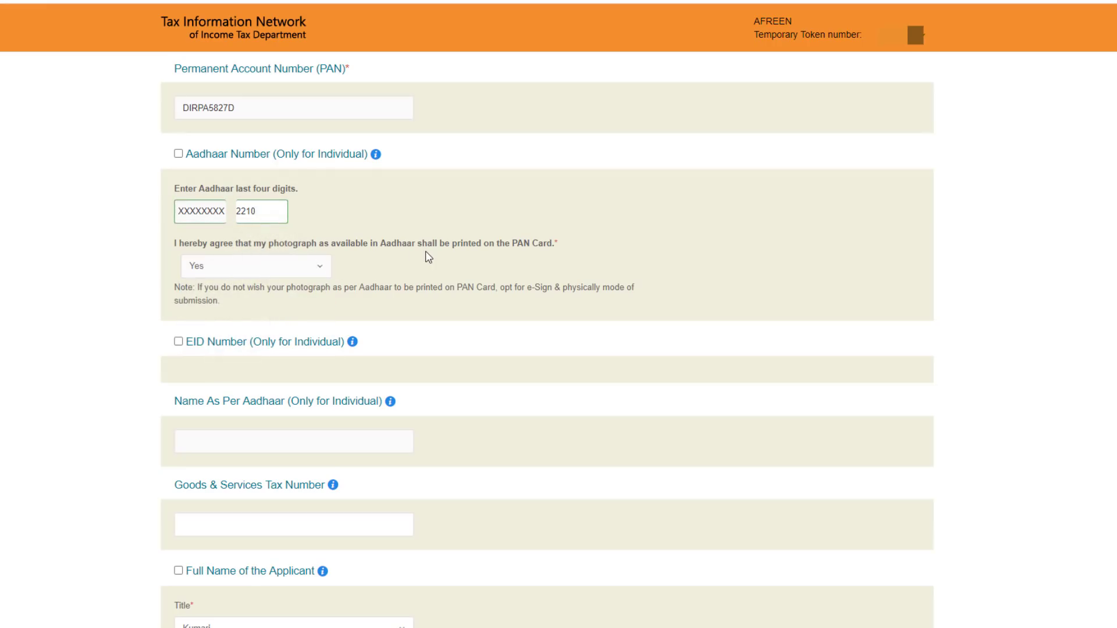
# Set the applicant's gender to Female.
pyautogui.scroll(-7, 428, 257)
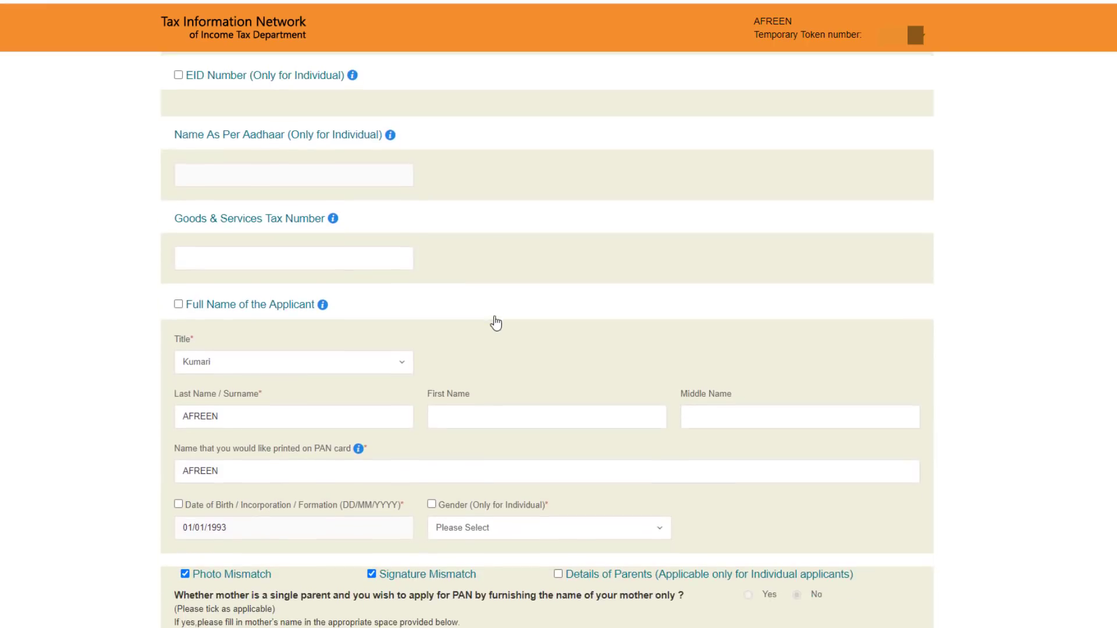
pyautogui.scroll(-1, 256, 290)
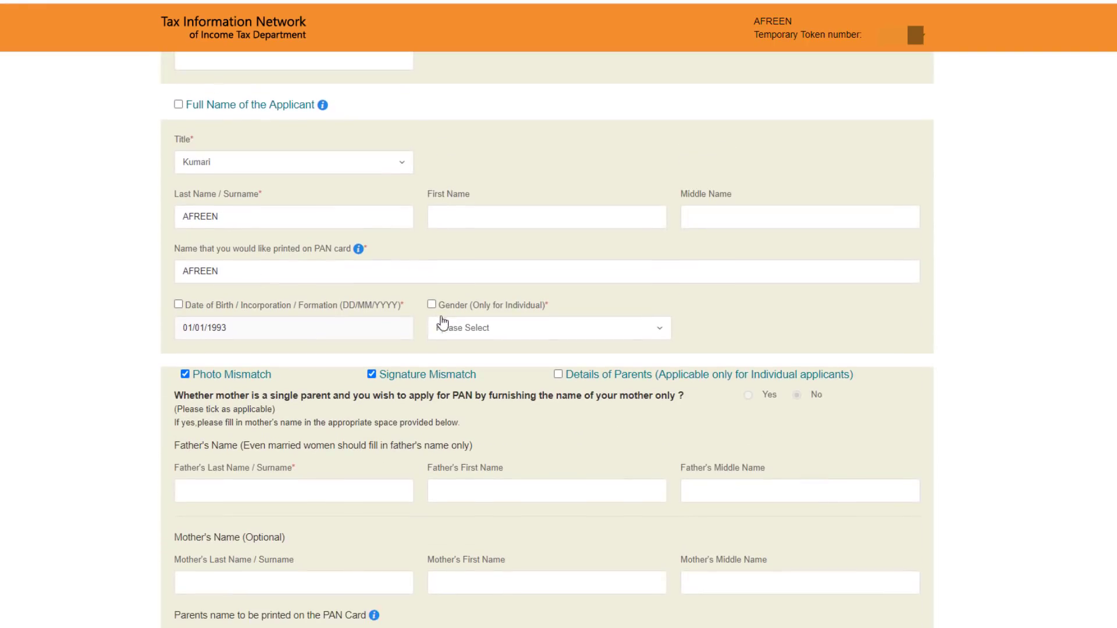
pyautogui.click(471, 328)
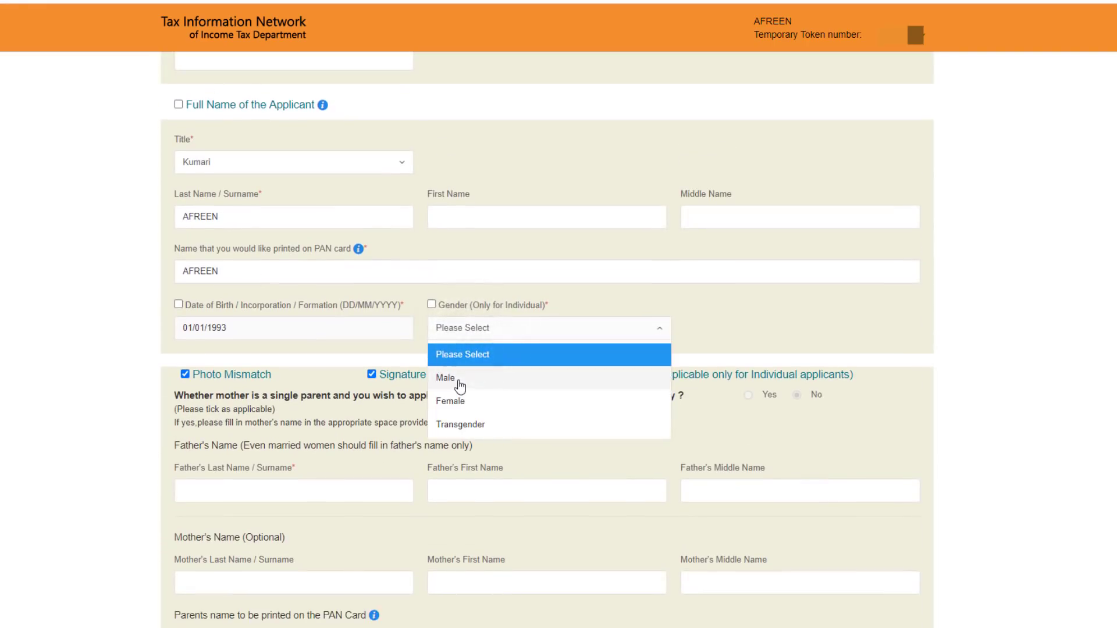
pyautogui.click(459, 401)
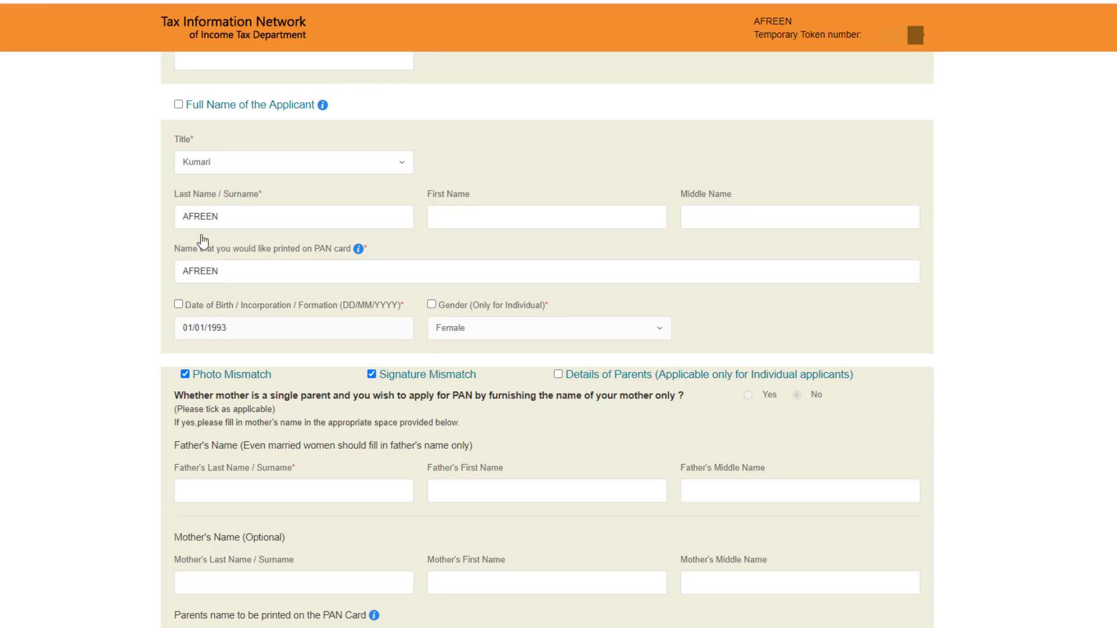
# Enter the father's surname, first and middle names, then go to the address and contact page.
pyautogui.scroll(-3, 491, 347)
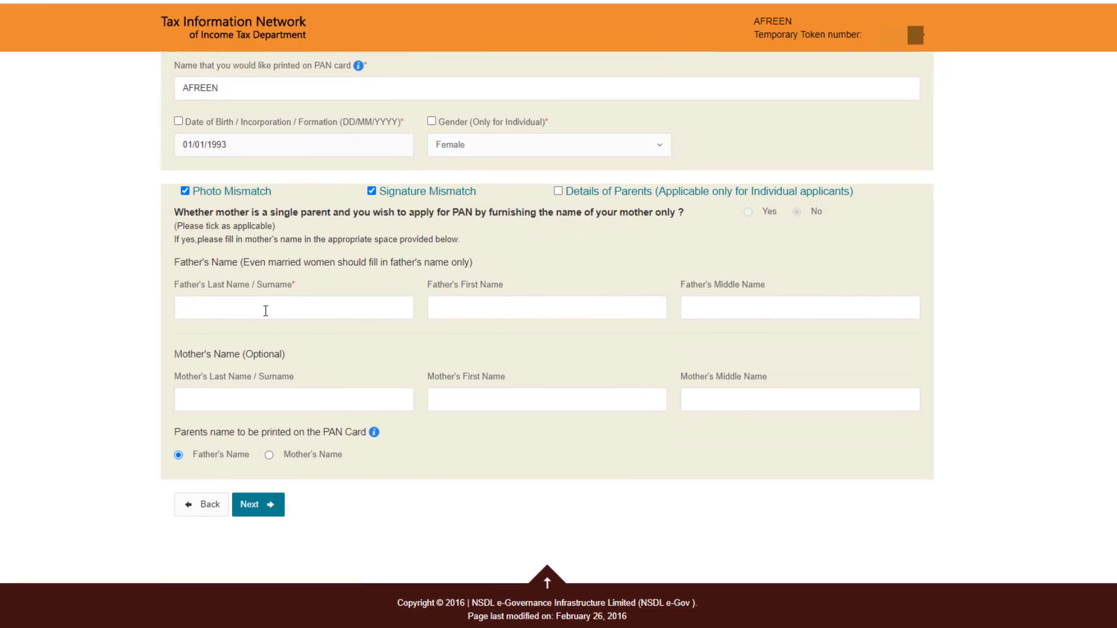
pyautogui.click(257, 303)
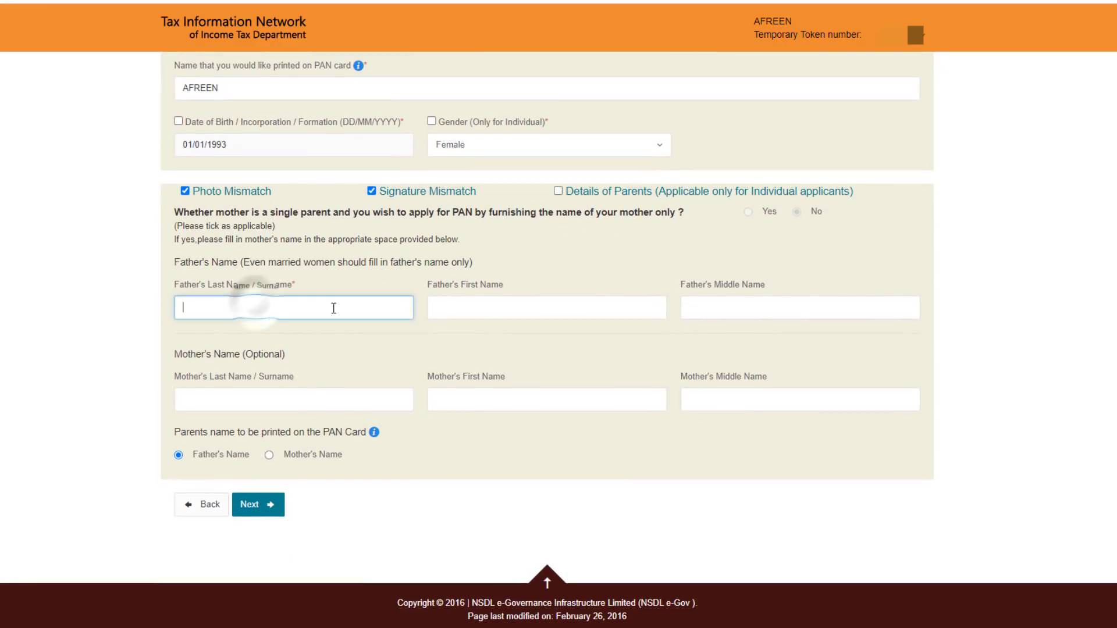
pyautogui.click(465, 307)
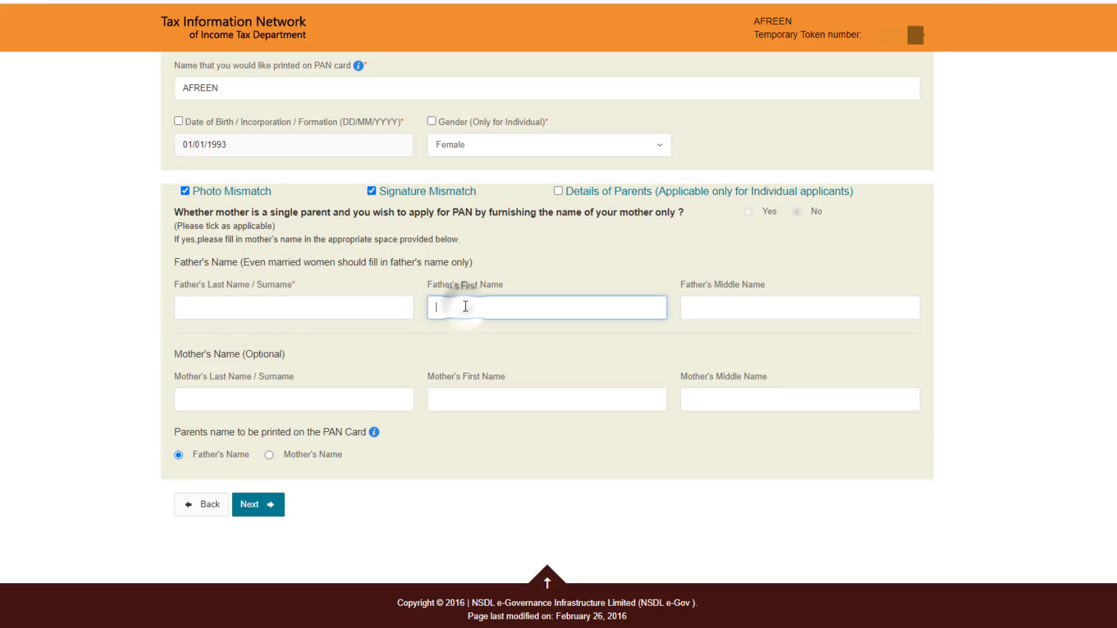
pyautogui.click(702, 311)
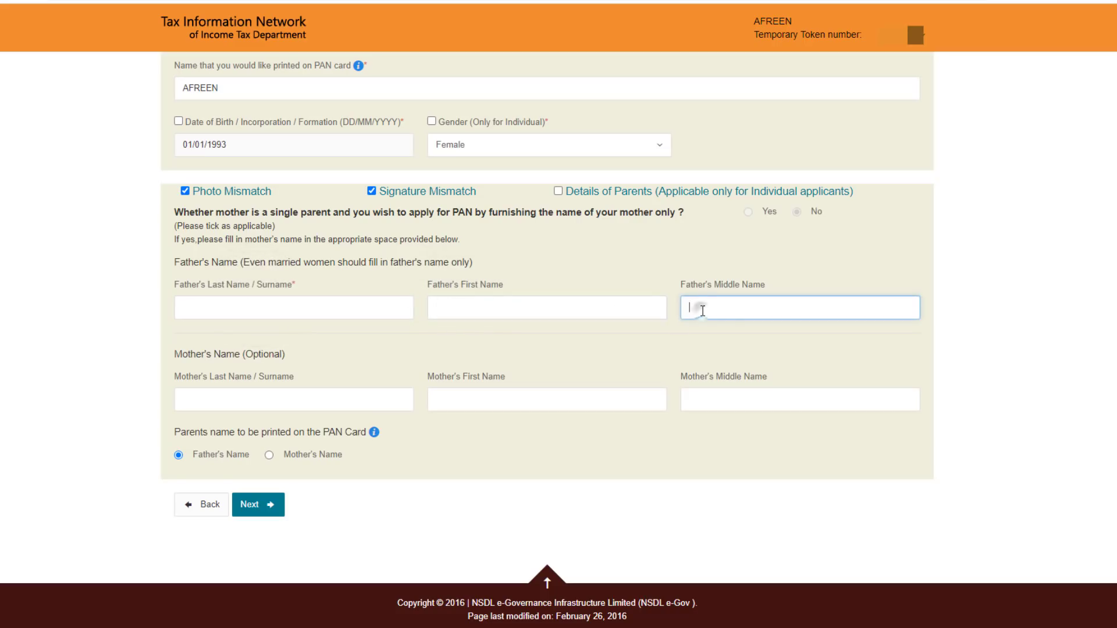
pyautogui.click(277, 505)
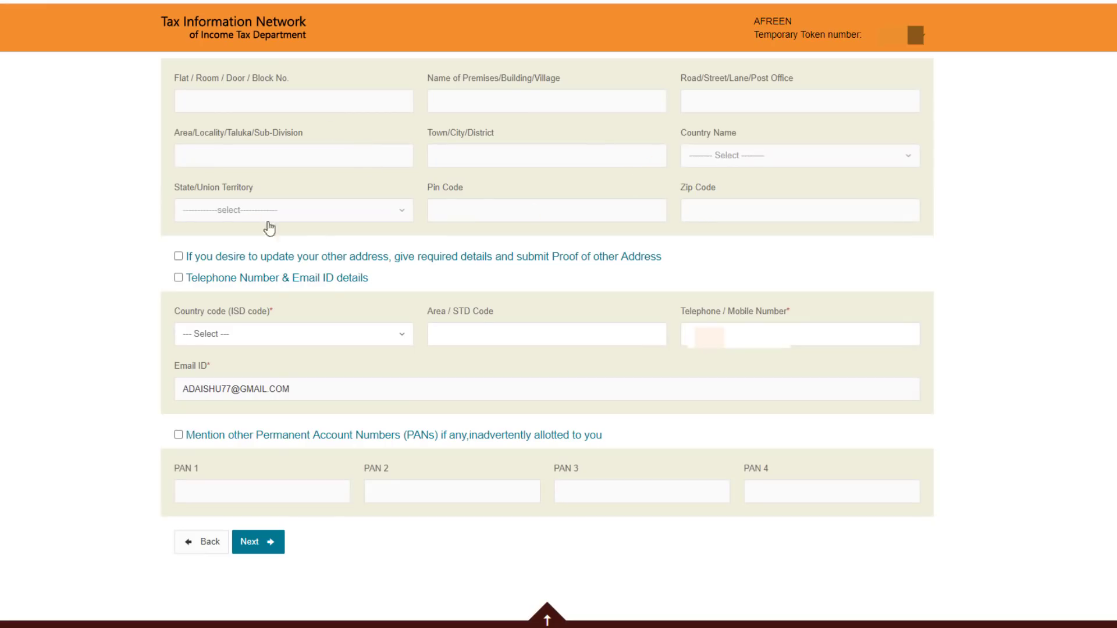
# Set the ISD country code to INDIA (91) and move on to document details.
pyautogui.click(283, 337)
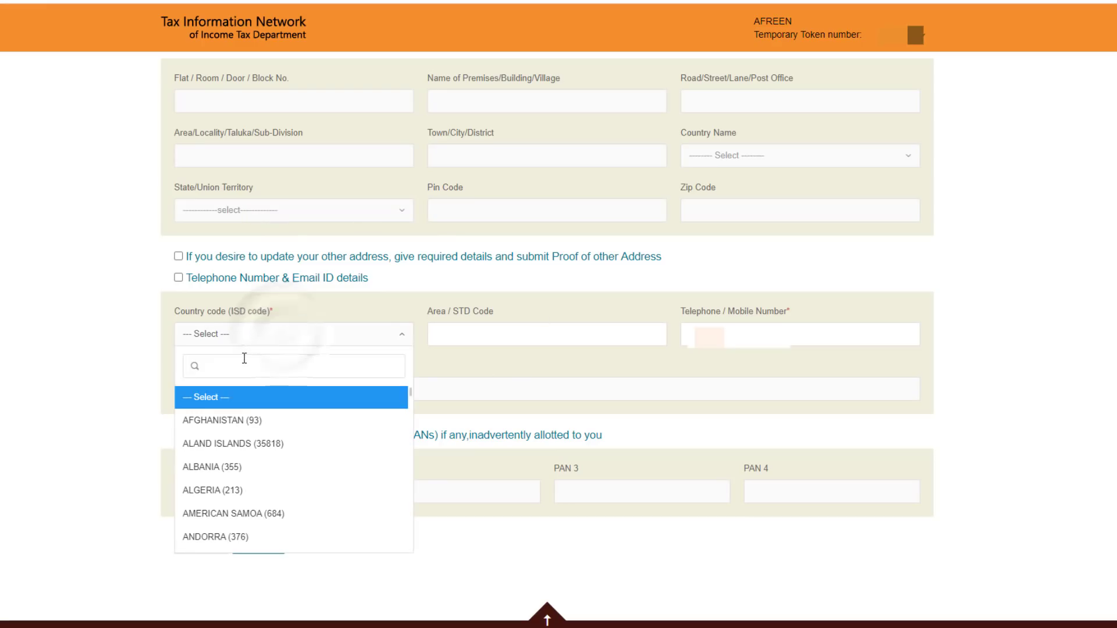
pyautogui.write('indi')
pyautogui.click(201, 418)
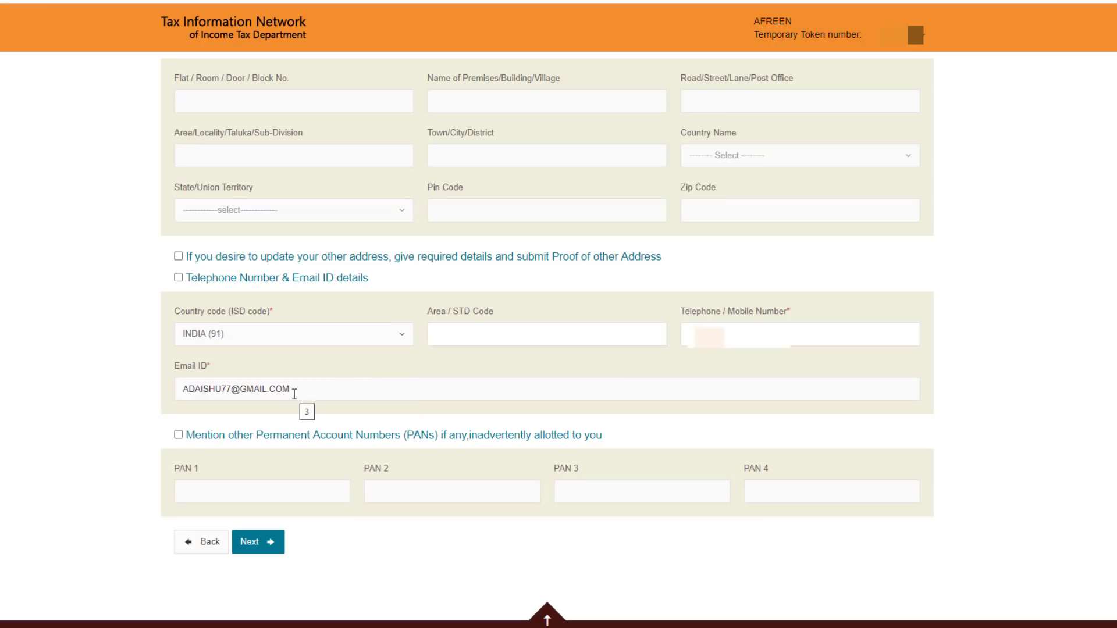
pyautogui.click(267, 543)
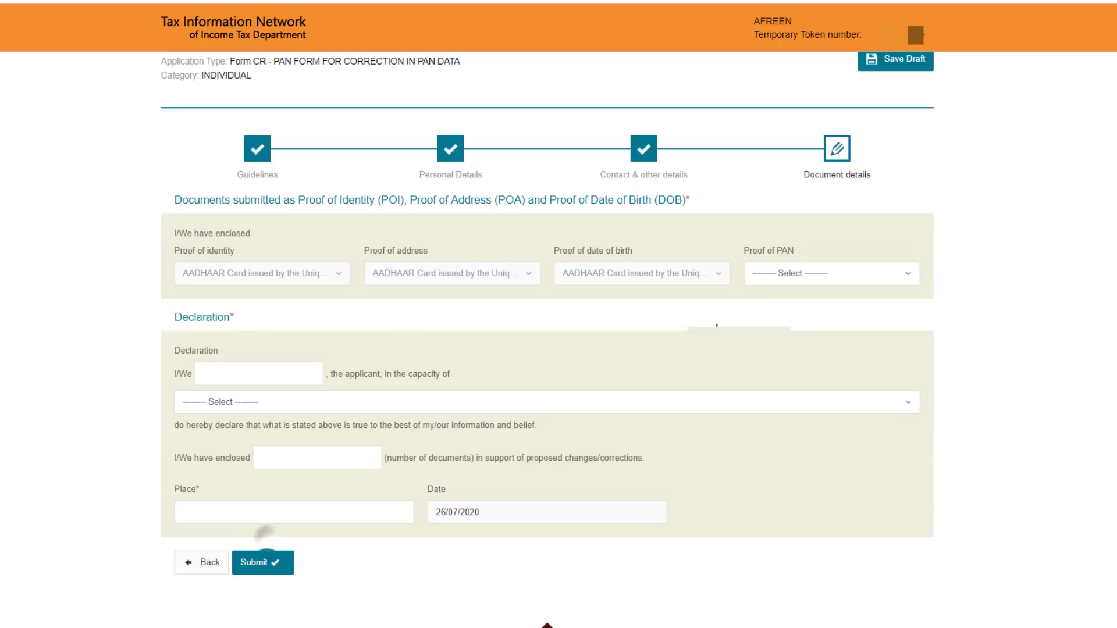
# Declare Copy of Pan Card as proof, as Himself/Herself, 1 document, place DELHI, and submit.
pyautogui.click(809, 278)
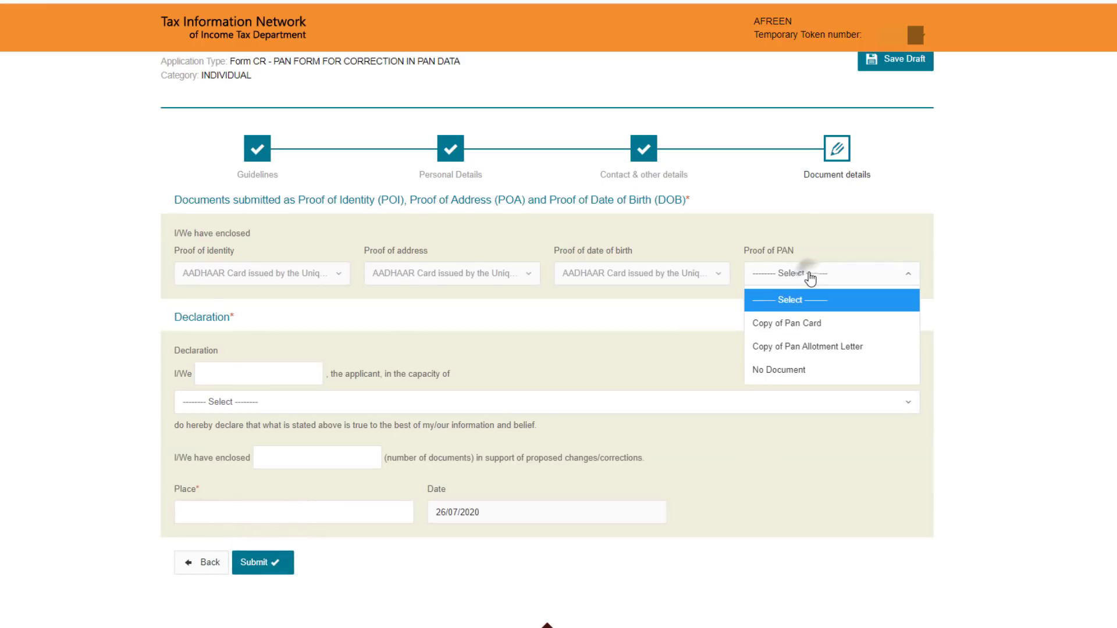
pyautogui.click(804, 329)
pyautogui.click(238, 403)
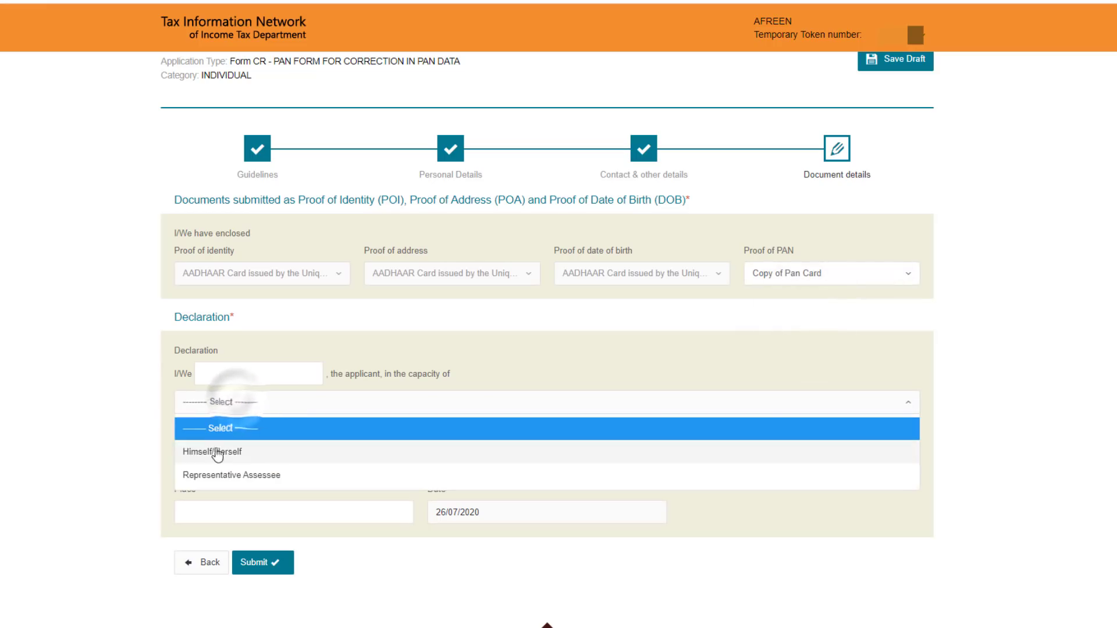
pyautogui.click(235, 452)
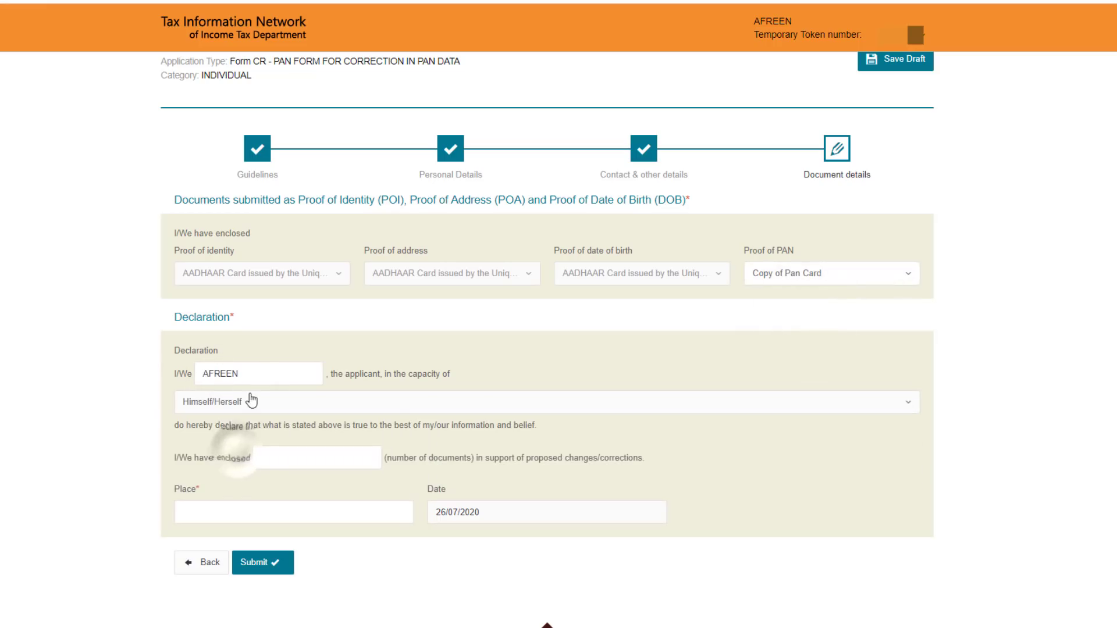
pyautogui.click(293, 458)
pyautogui.write('1')
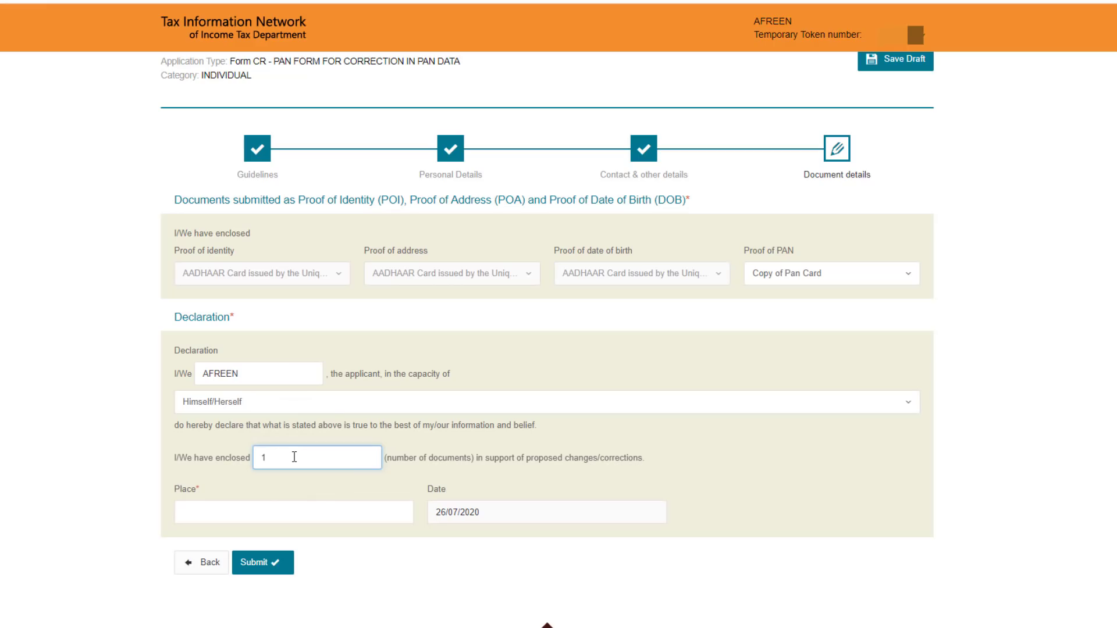
pyautogui.click(222, 506)
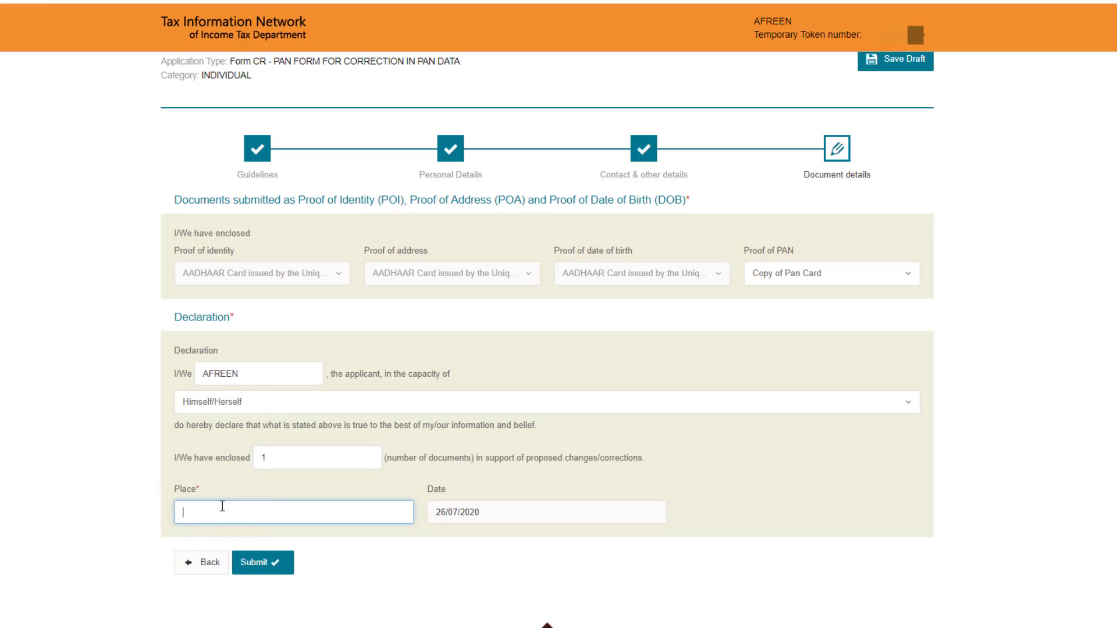
pyautogui.write('DELHI')
pyautogui.click(265, 562)
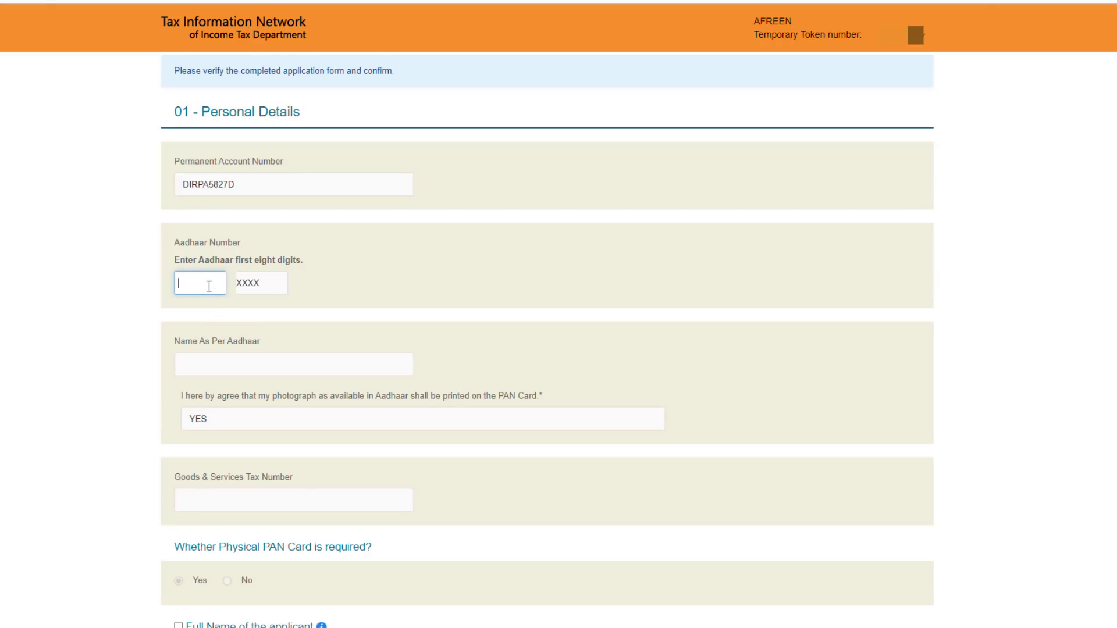
# Enter the first eight Aadhaar digits and proceed from the verified form.
pyautogui.scroll(-1, 751, 401)
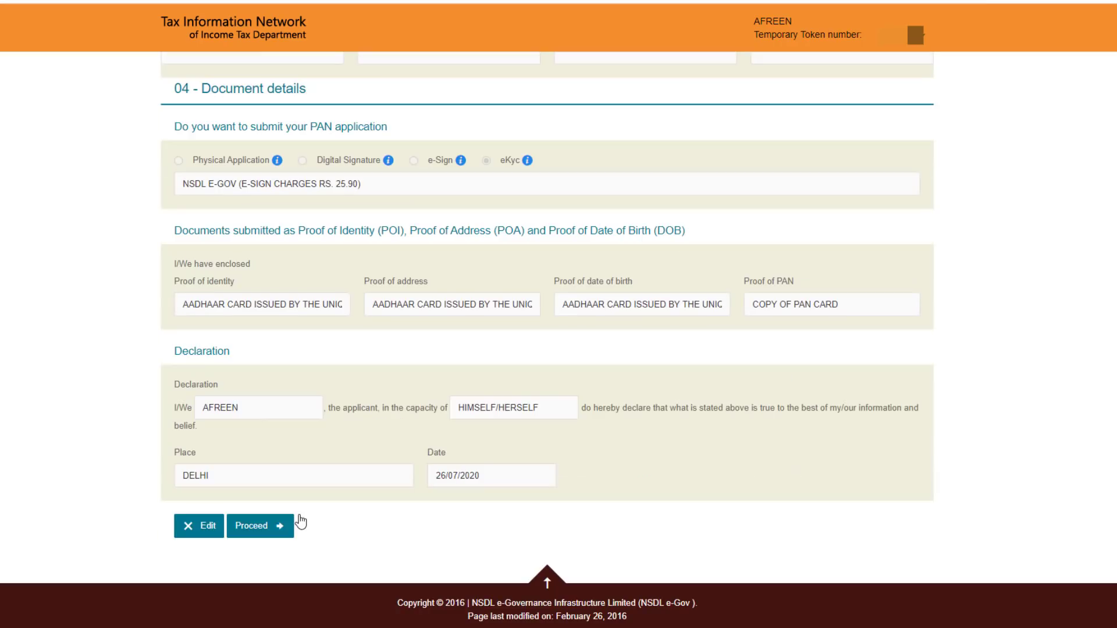
pyautogui.click(272, 531)
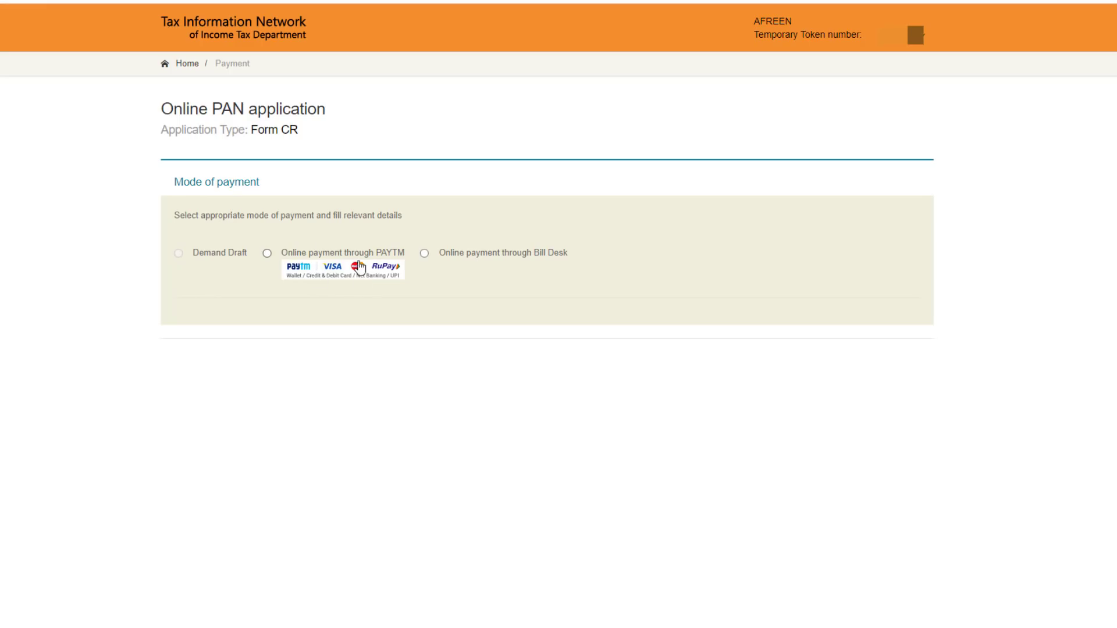
# Choose PAYTM online payment, agree to the terms, and proceed to payment confirmation.
pyautogui.click(267, 254)
pyautogui.scroll(-4, 449, 297)
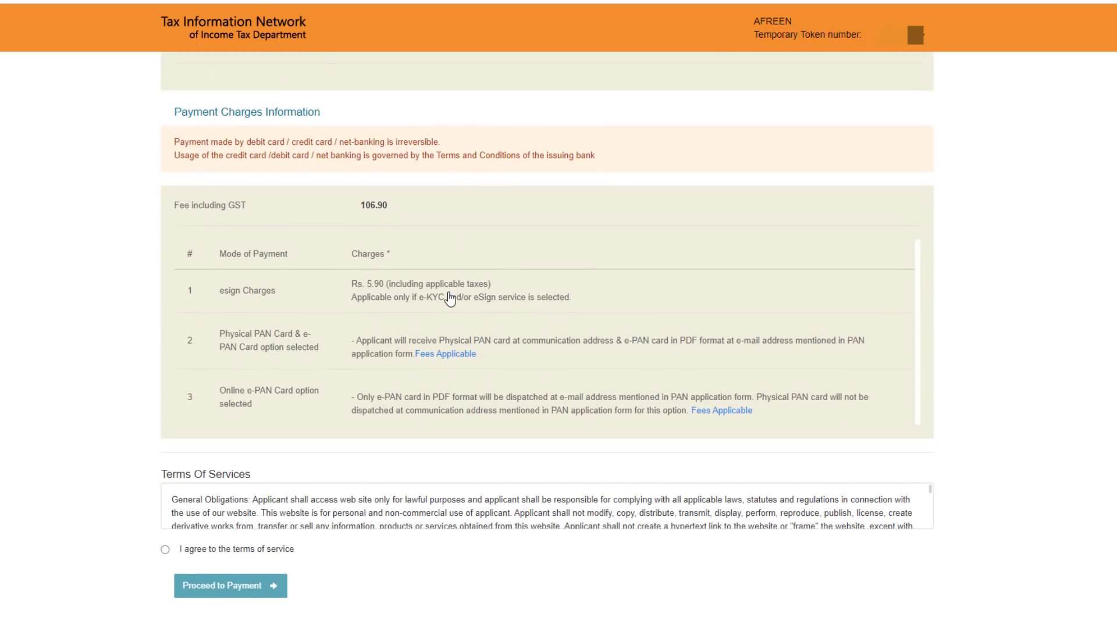
pyautogui.click(165, 550)
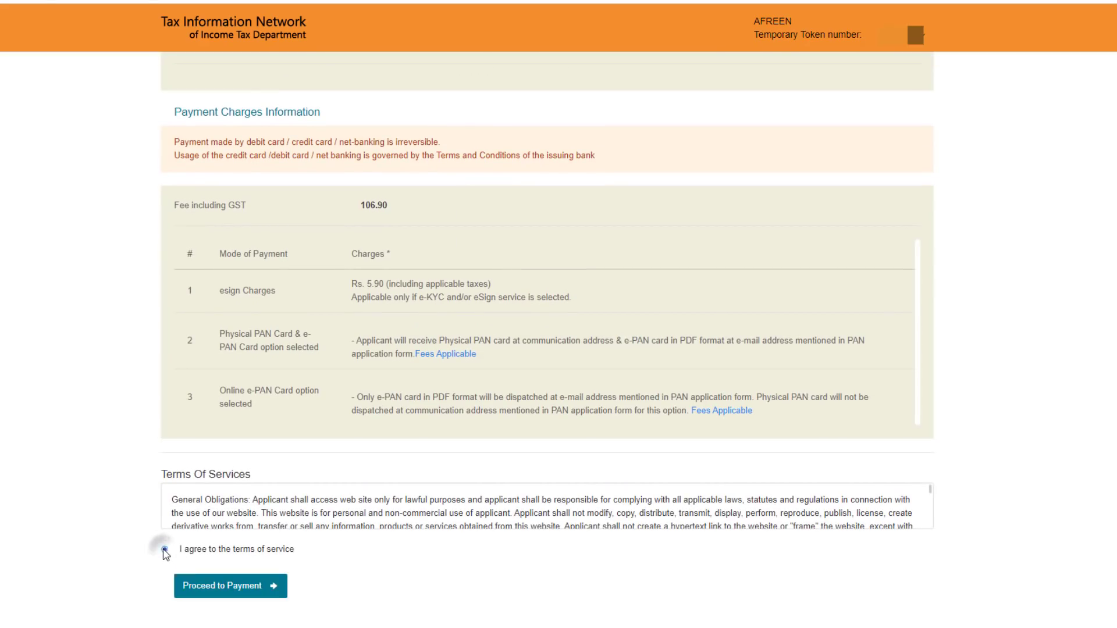
pyautogui.click(245, 590)
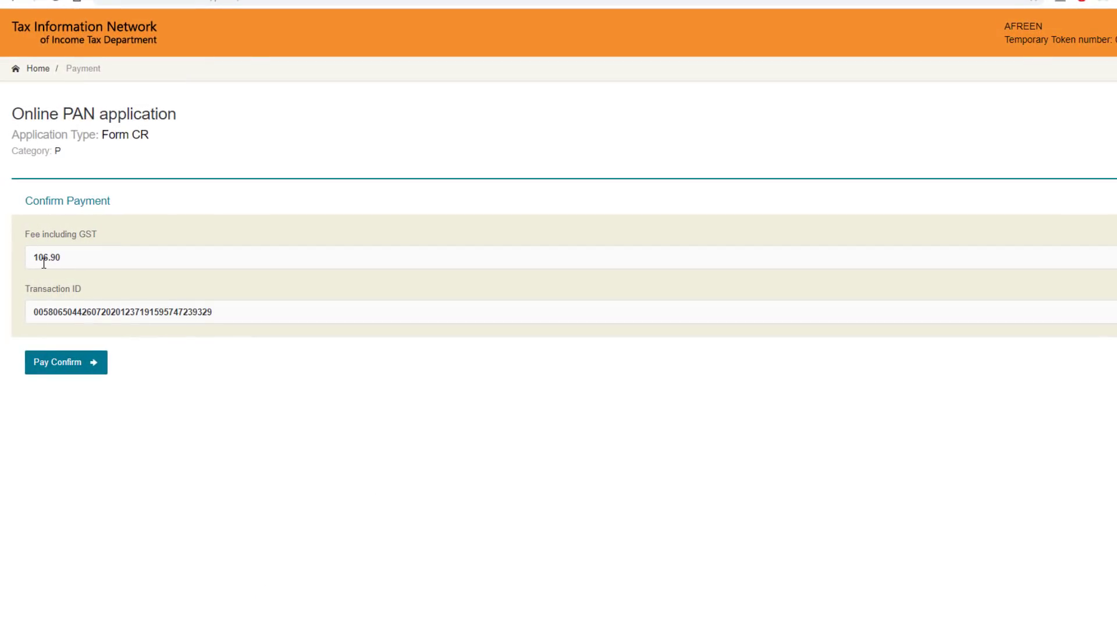
# Pay the ₹106.90 fee on Paytm via BHIM UPI using the payer's UPI address.
pyautogui.click(80, 367)
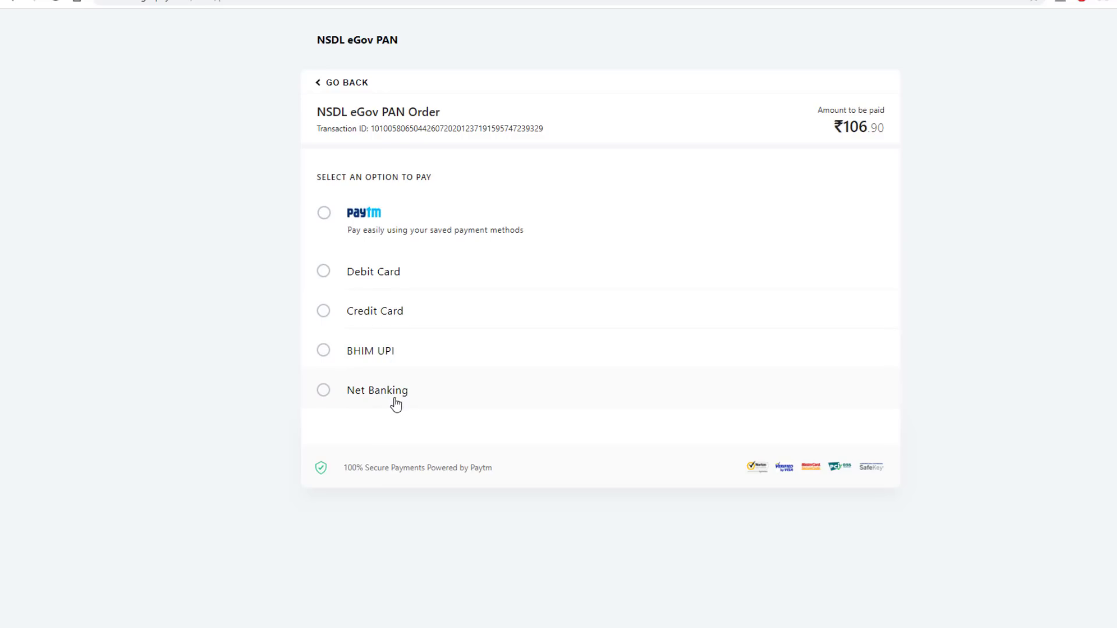
pyautogui.click(324, 352)
pyautogui.click(606, 356)
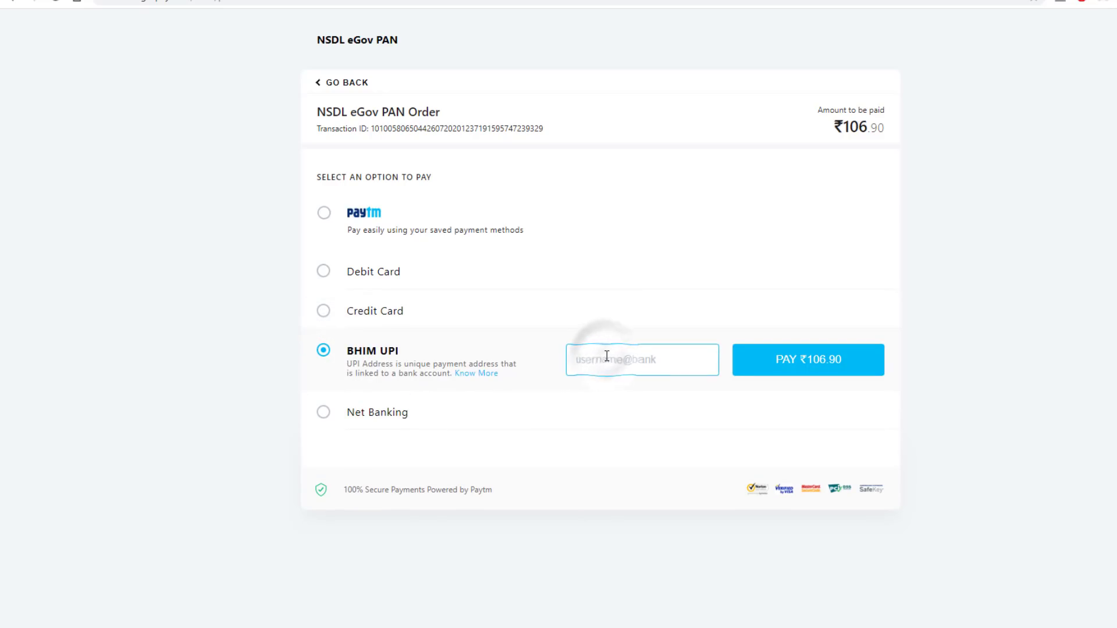
pyautogui.hotkey('ctrl', 'v')
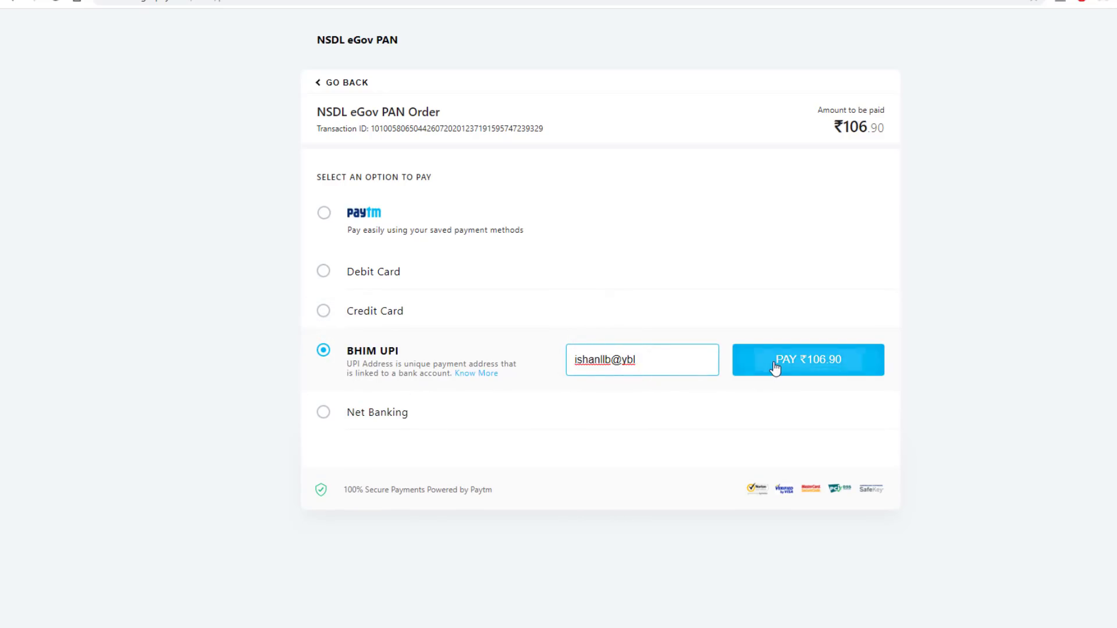
pyautogui.click(776, 362)
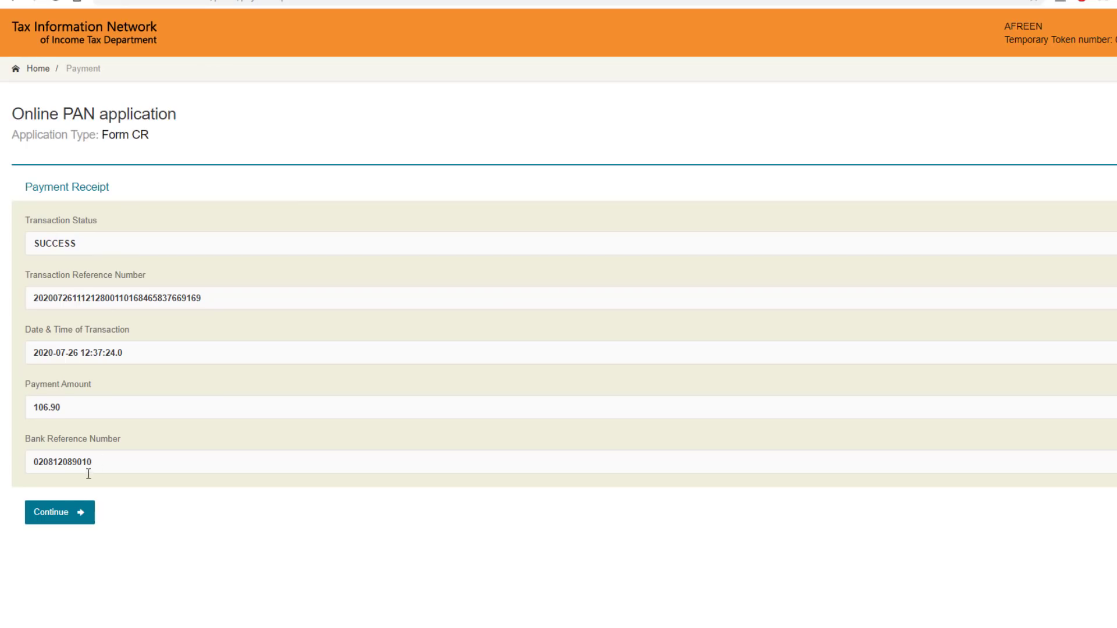
# From the payment receipt, give Aadhaar e-signing consent and authenticate the Aadhaar details.
pyautogui.click(70, 512)
pyautogui.scroll(-2, 71, 511)
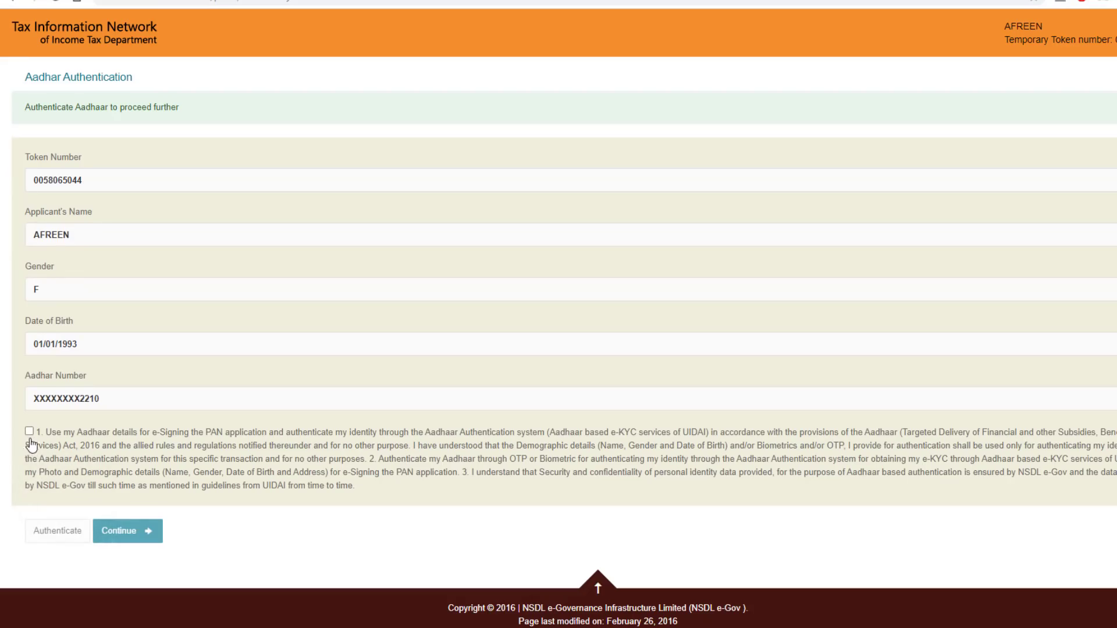
pyautogui.click(29, 431)
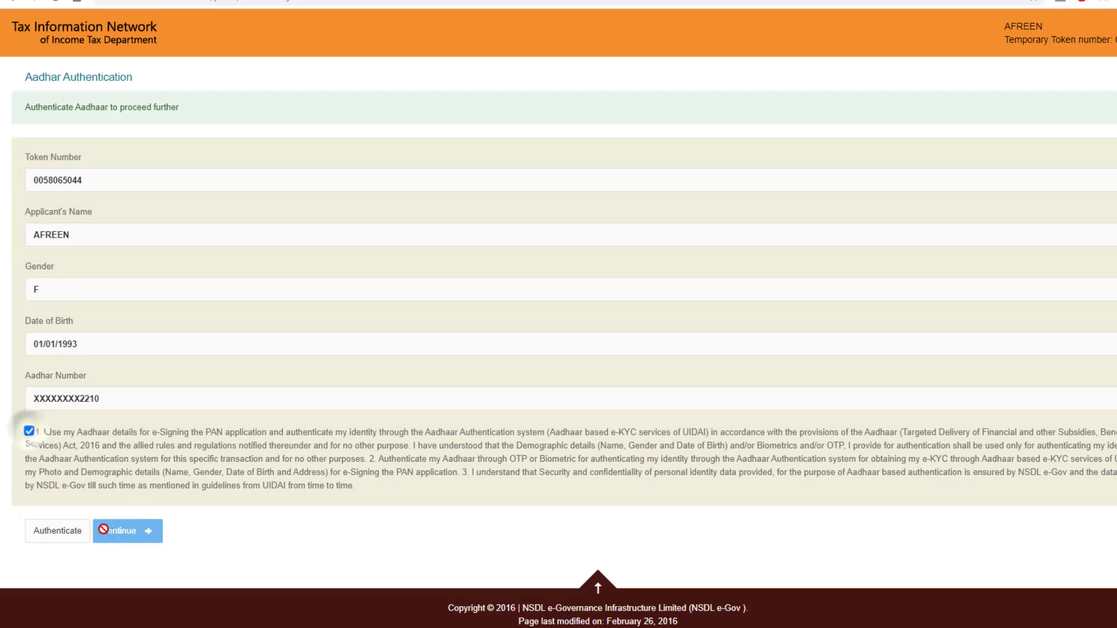
pyautogui.click(63, 540)
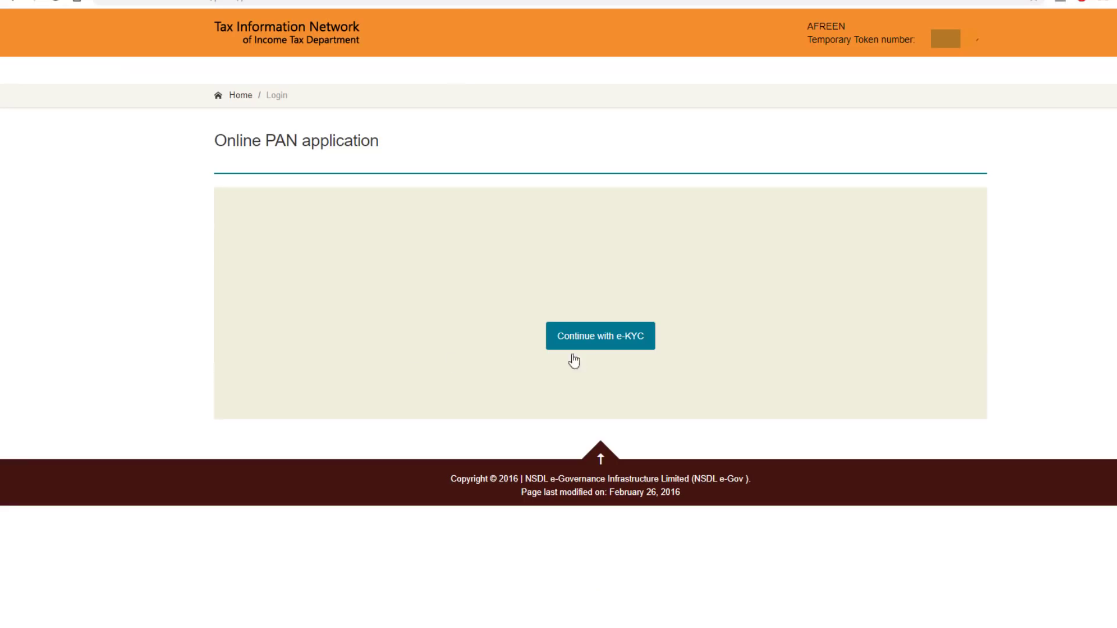
# Complete e-KYC by submitting the Aadhaar OTP, then continue to eSign.
pyautogui.click(590, 343)
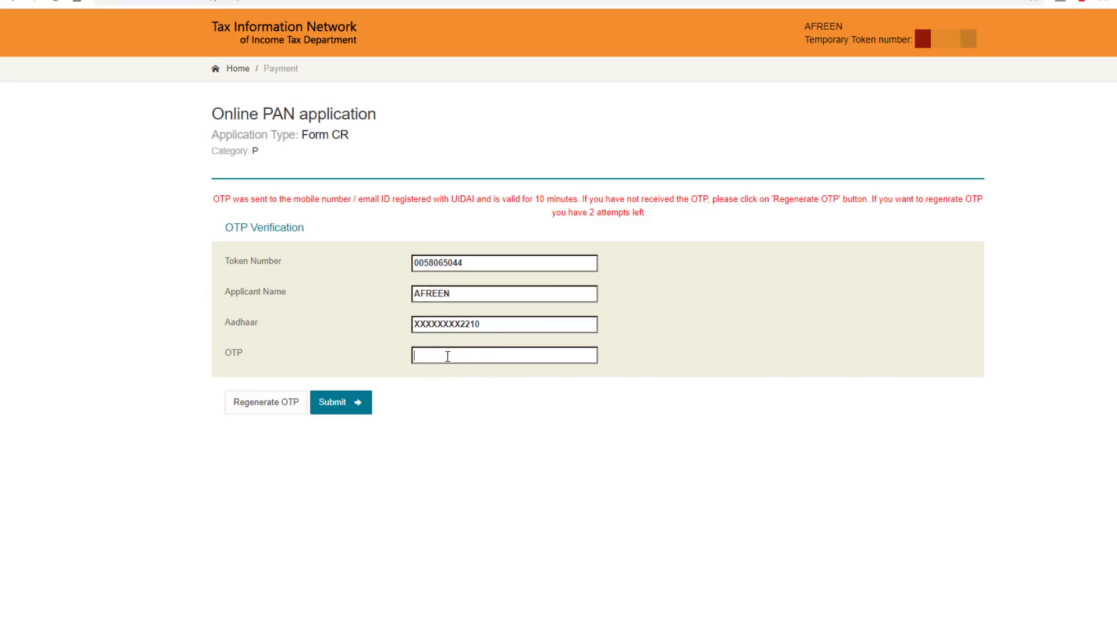
pyautogui.hotkey('ctrl', 'v')
pyautogui.click(334, 405)
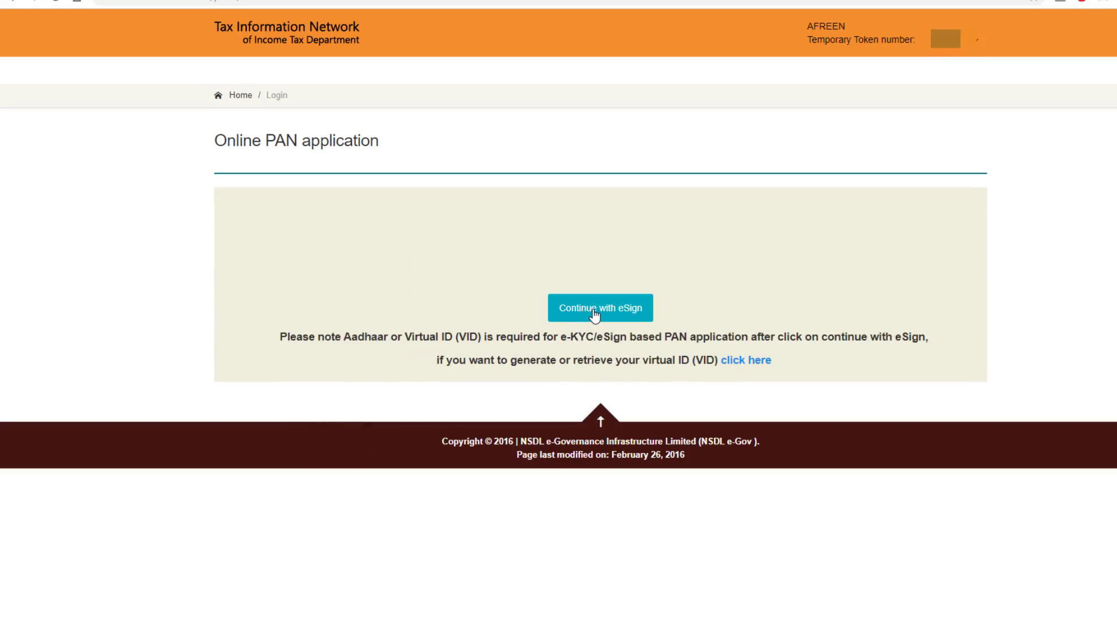
pyautogui.click(595, 311)
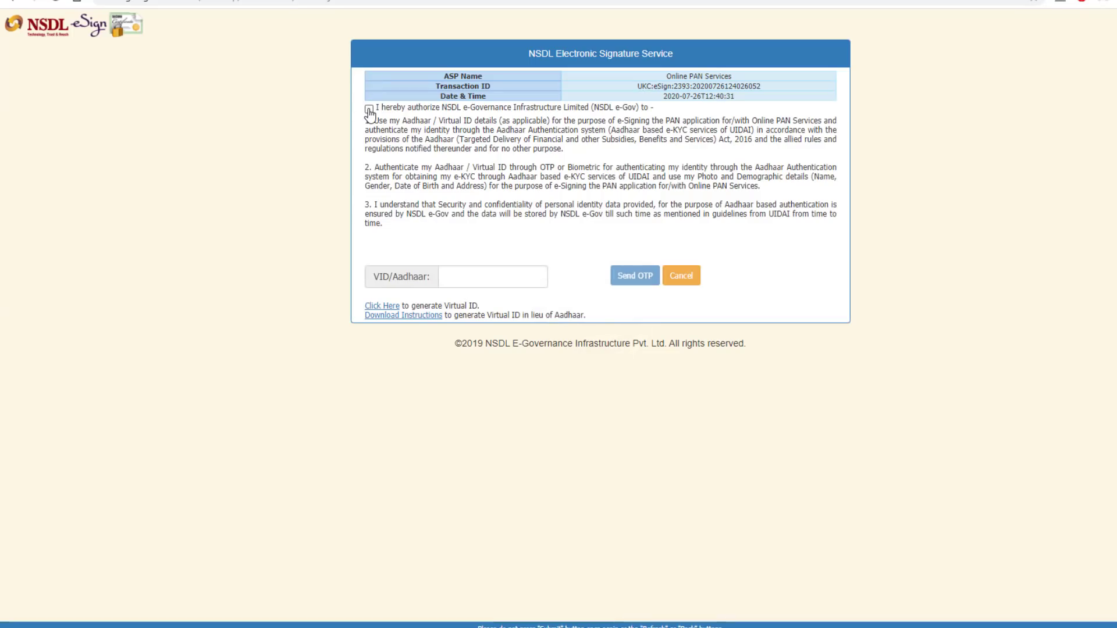
# Authorize NSDL eSign, enter the VID/Aadhaar number, and verify the OTP to sign.
pyautogui.click(369, 110)
pyautogui.click(481, 274)
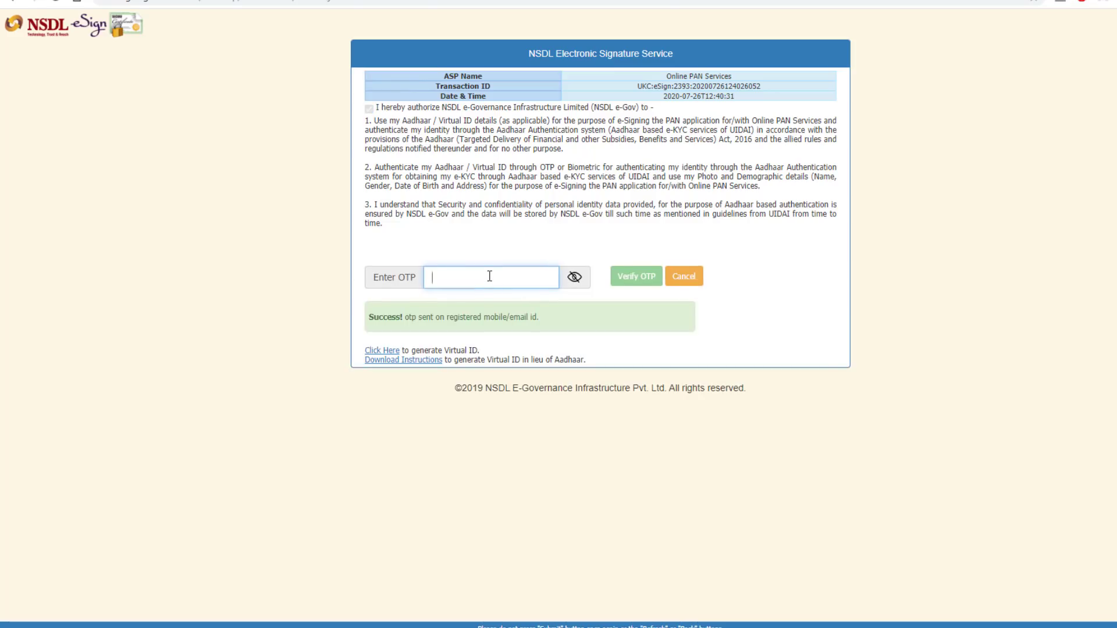
pyautogui.hotkey('ctrl', 'v')
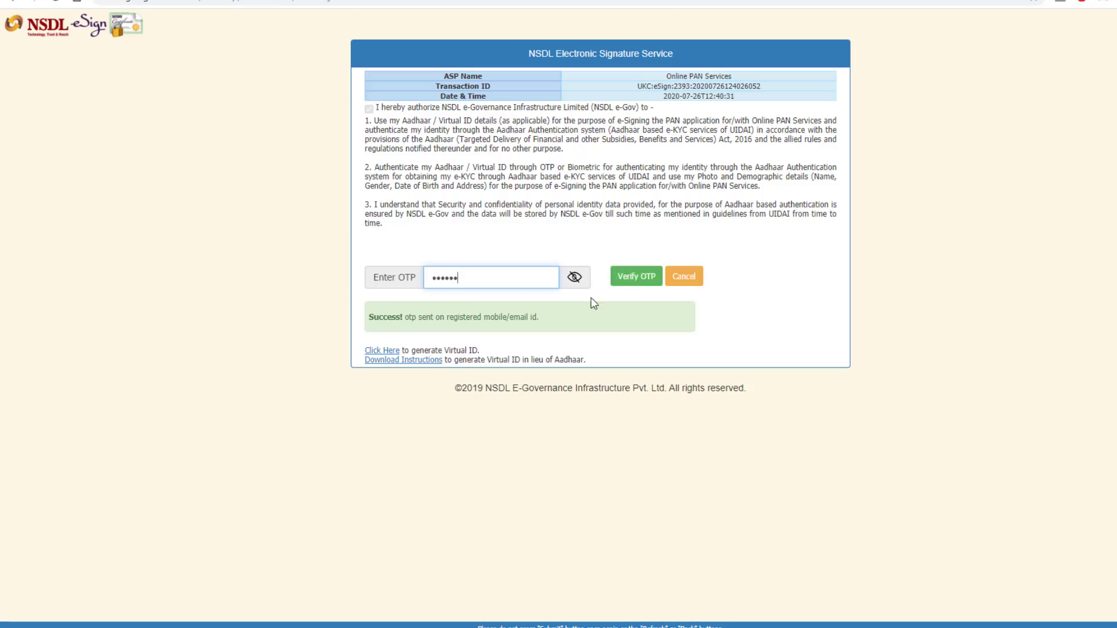
pyautogui.click(623, 277)
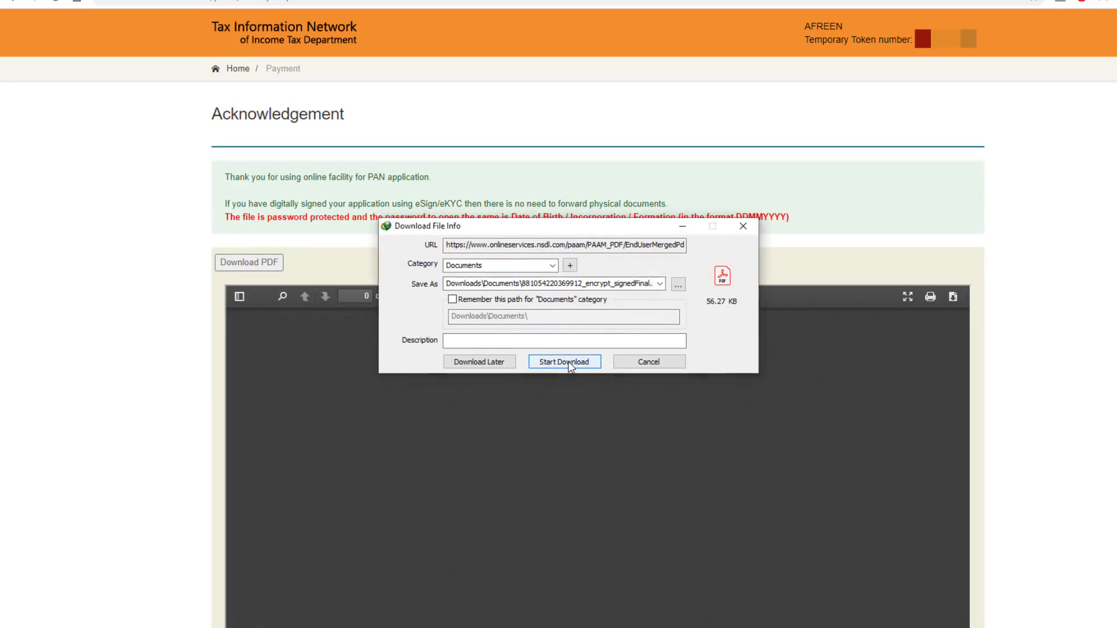
# Download the PAN acknowledgement PDF through the IDM dialog.
pyautogui.click(567, 364)
pyautogui.scroll(-5, 588, 252)
pyautogui.scroll(5, 657, 404)
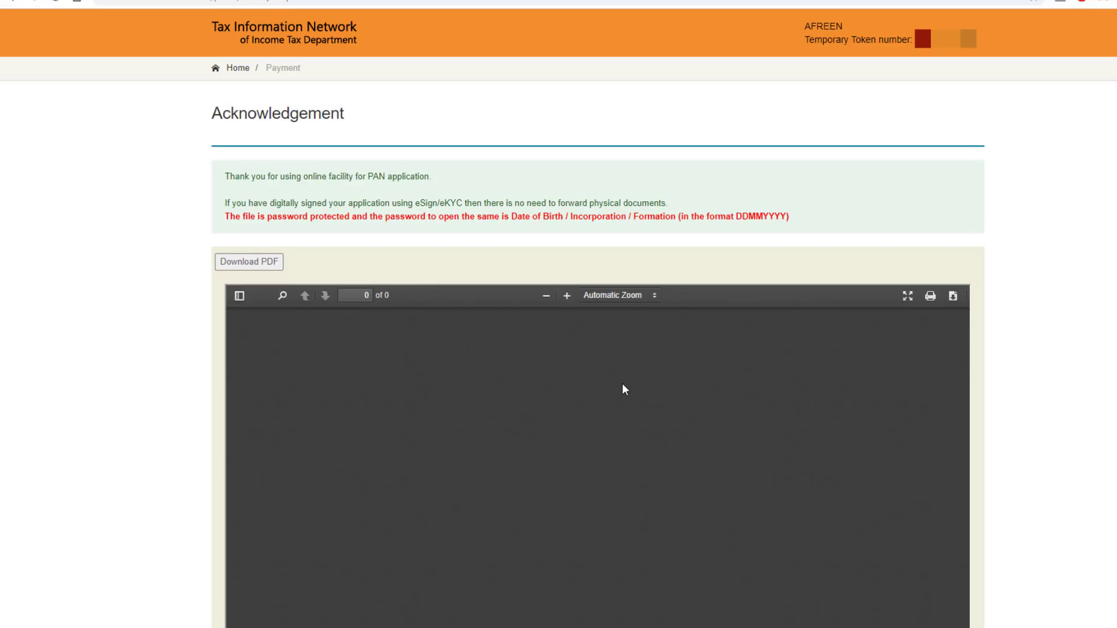
# Log out of the Online PAN application from the header's account menu.
pyautogui.scroll(-1, 674, 330)
pyautogui.scroll(-5, 852, 451)
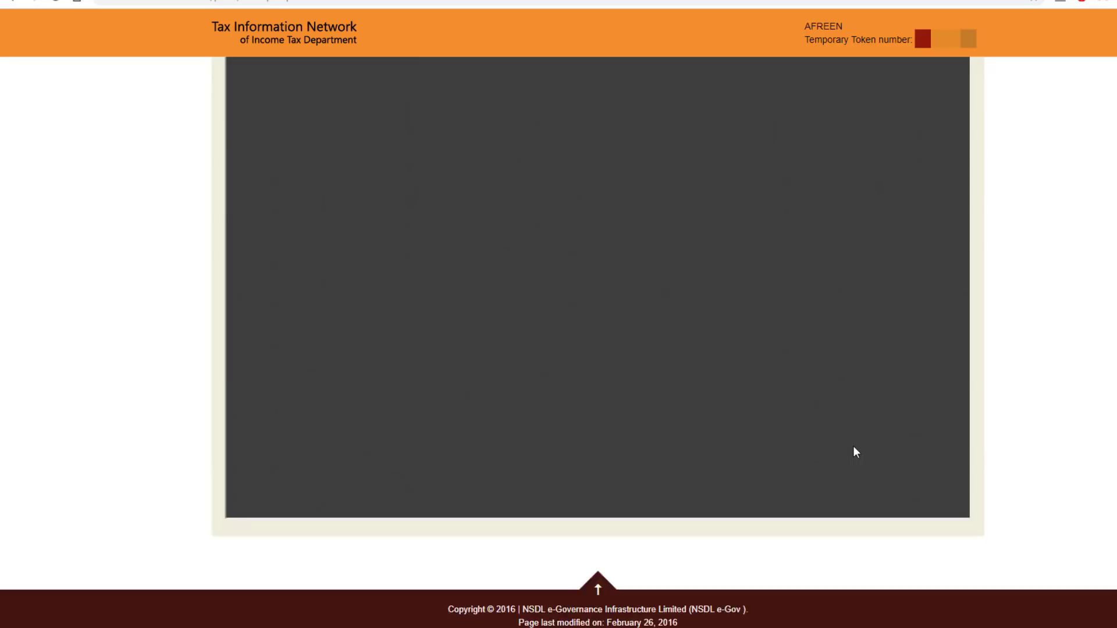
pyautogui.scroll(6, 853, 451)
pyautogui.click(931, 36)
pyautogui.click(927, 73)
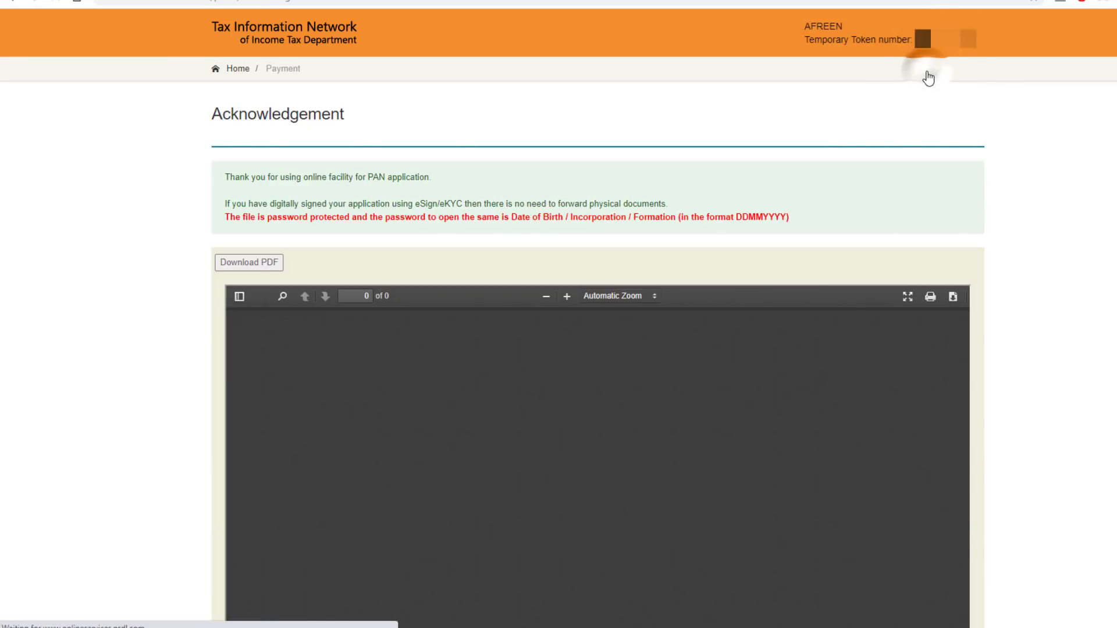